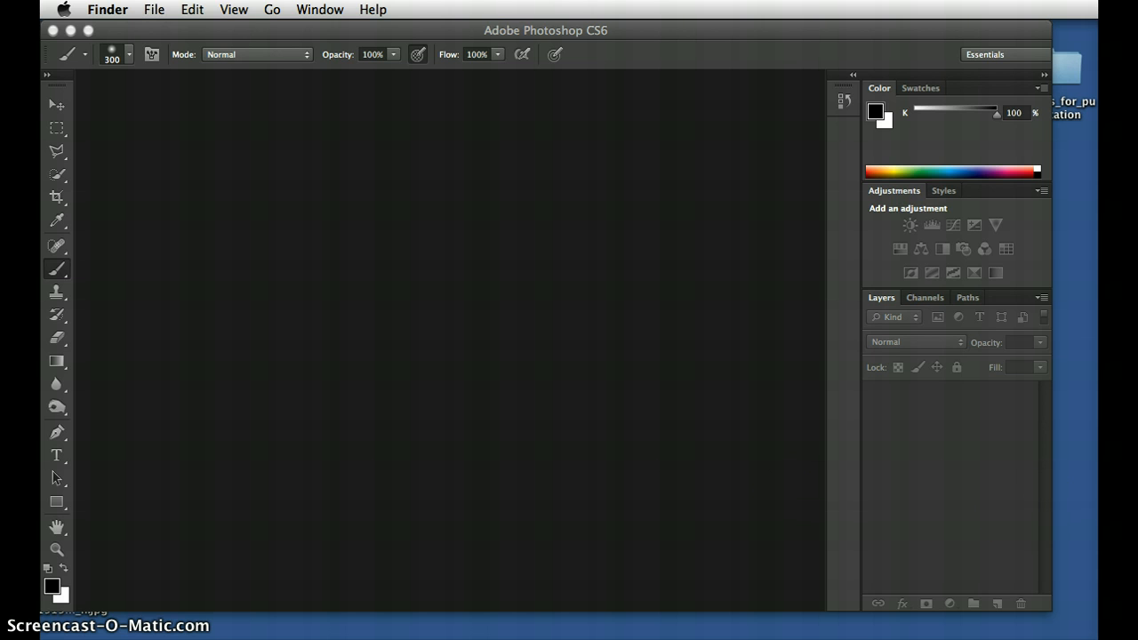
- Open Scarlett Johansson Wallpaper.jpg and duplicate its background layer
drag(689, 351, 415, 331)
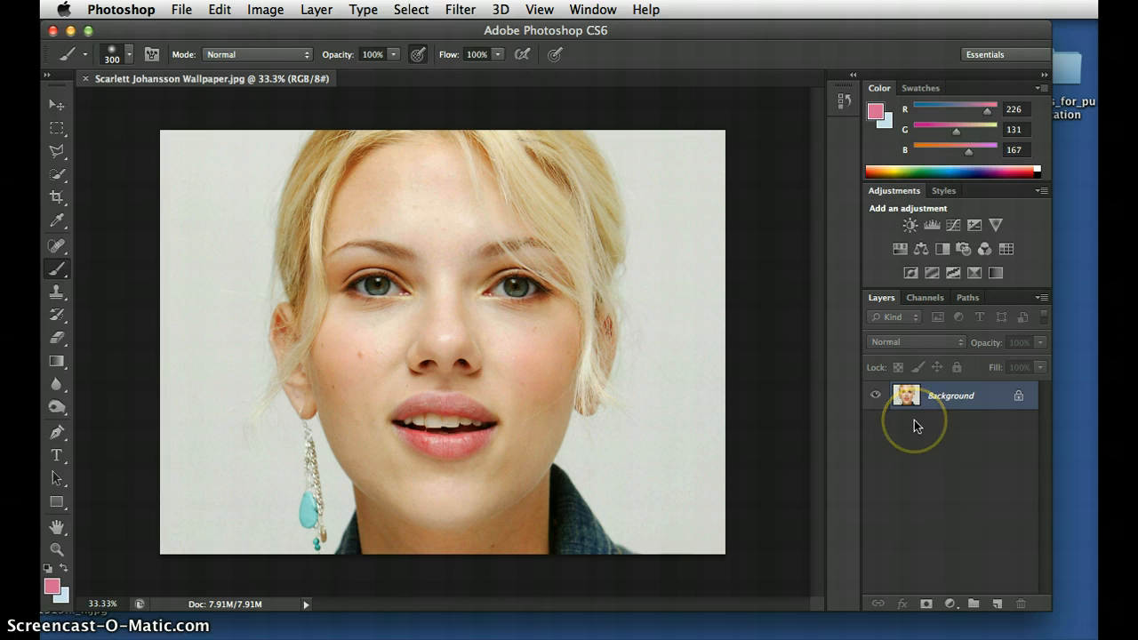
key(super+j)
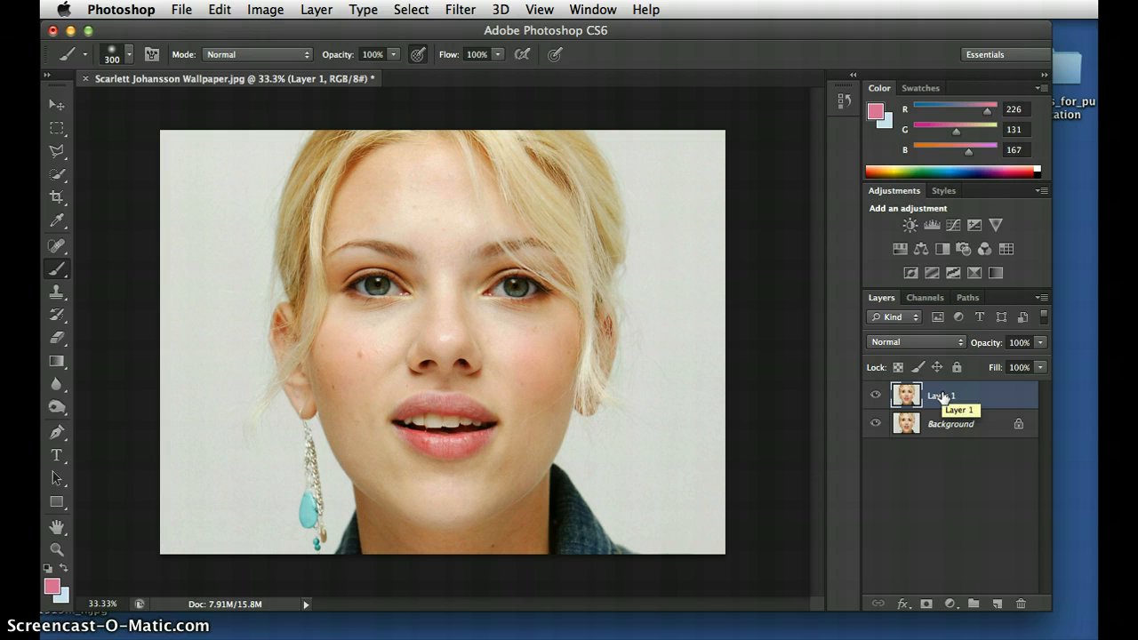
- Convert the duplicated layer to grayscale with a Black & White adjustment using the Lighter preset
click(275, 11)
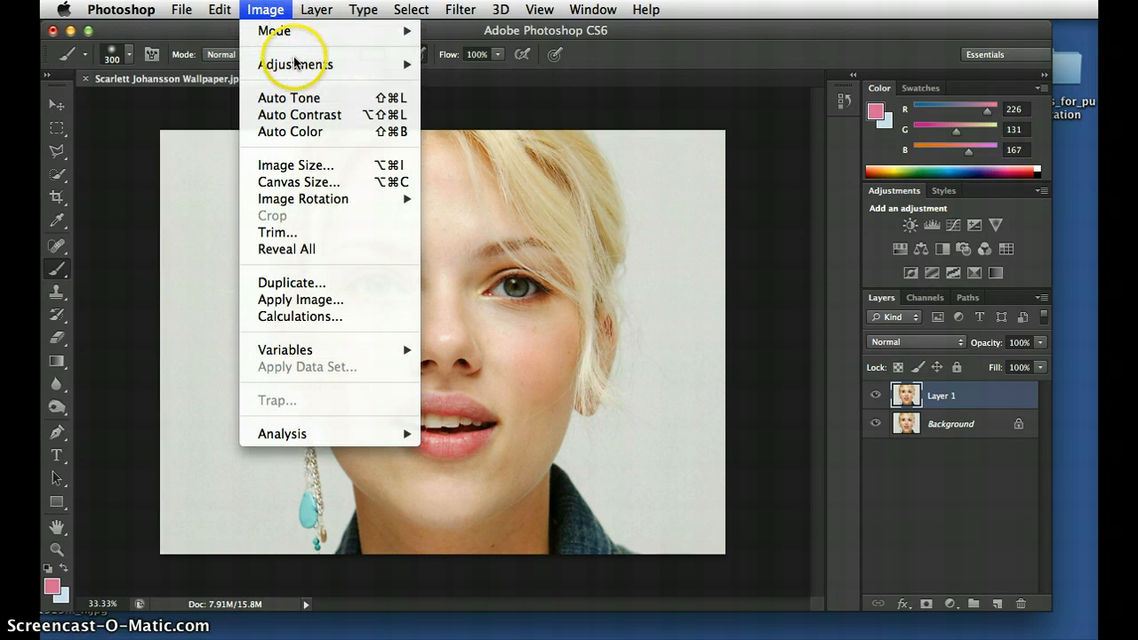
mouse_move(296, 65)
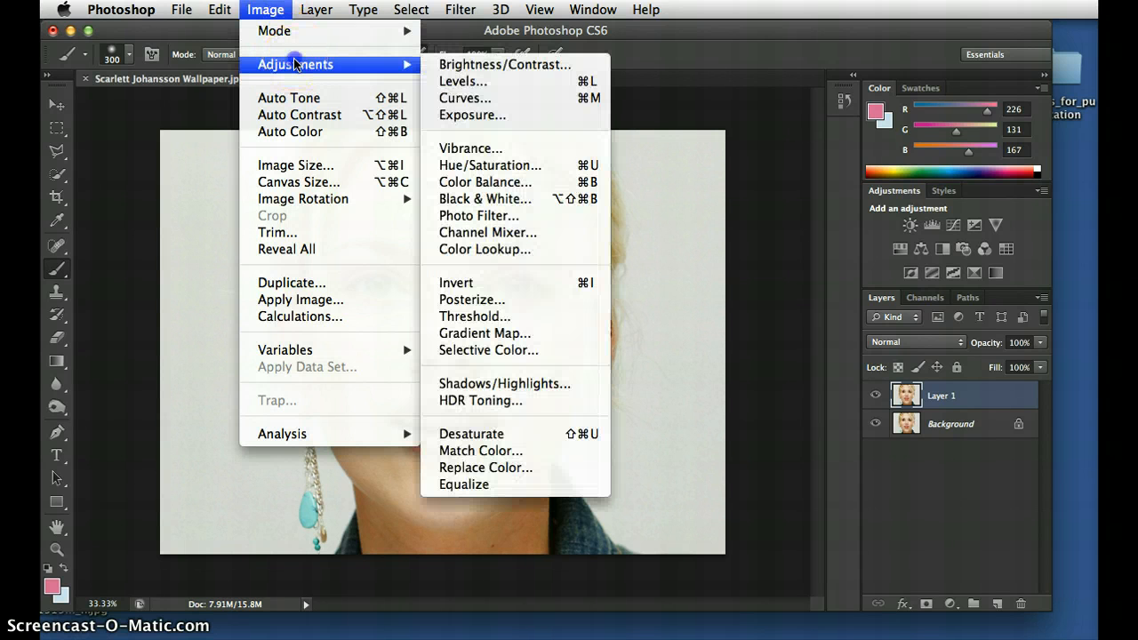
click(479, 201)
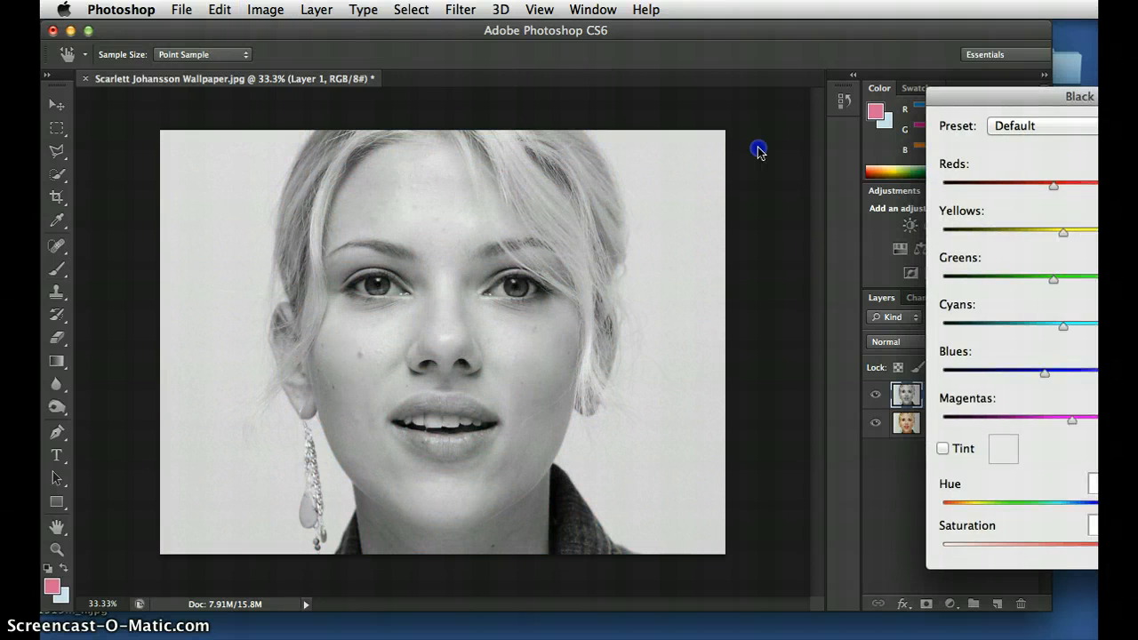
drag(1032, 90, 879, 97)
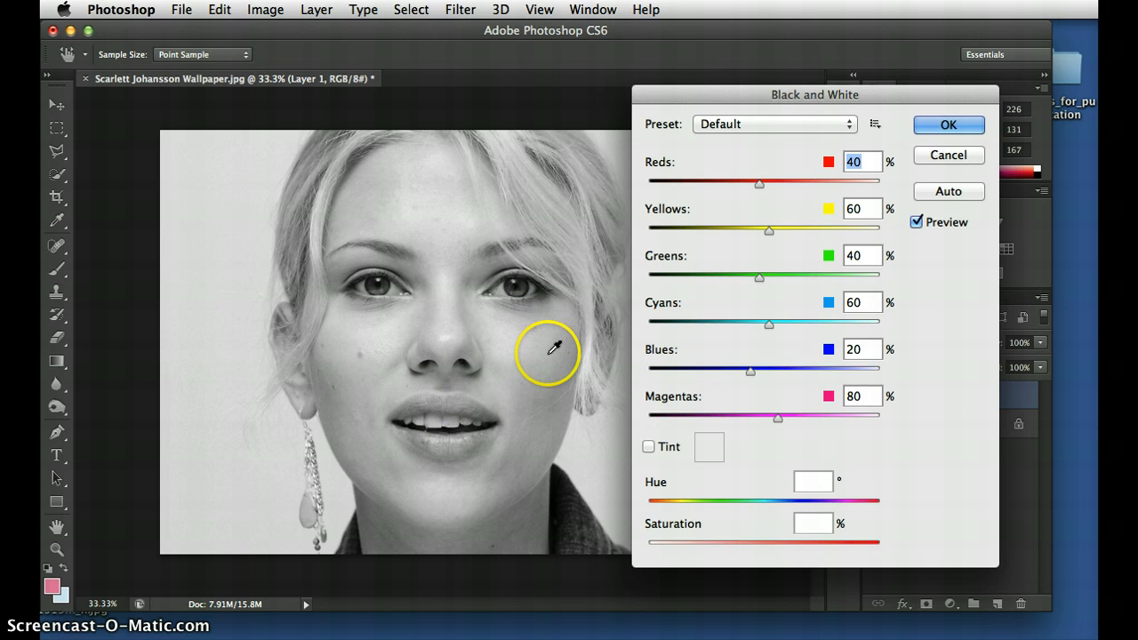
drag(740, 95, 803, 102)
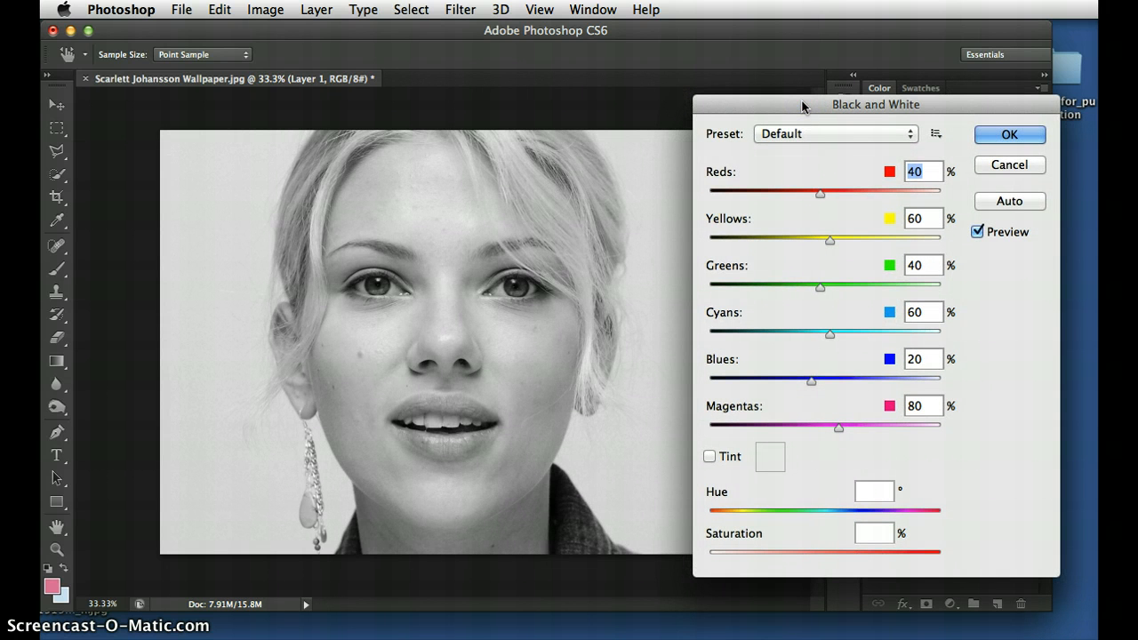
click(909, 134)
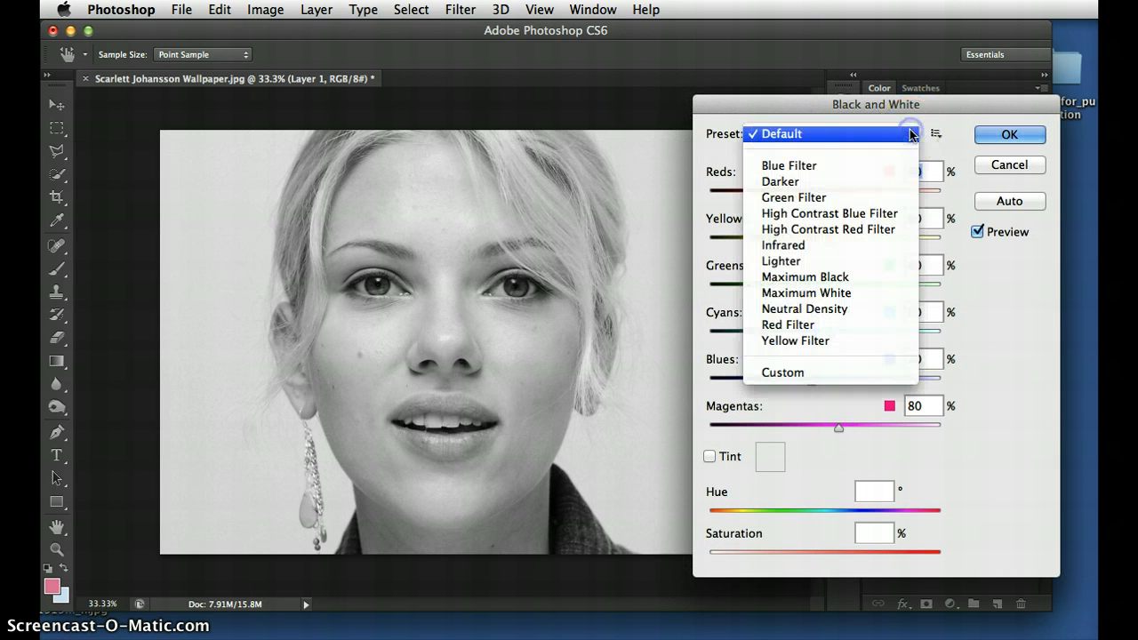
click(832, 261)
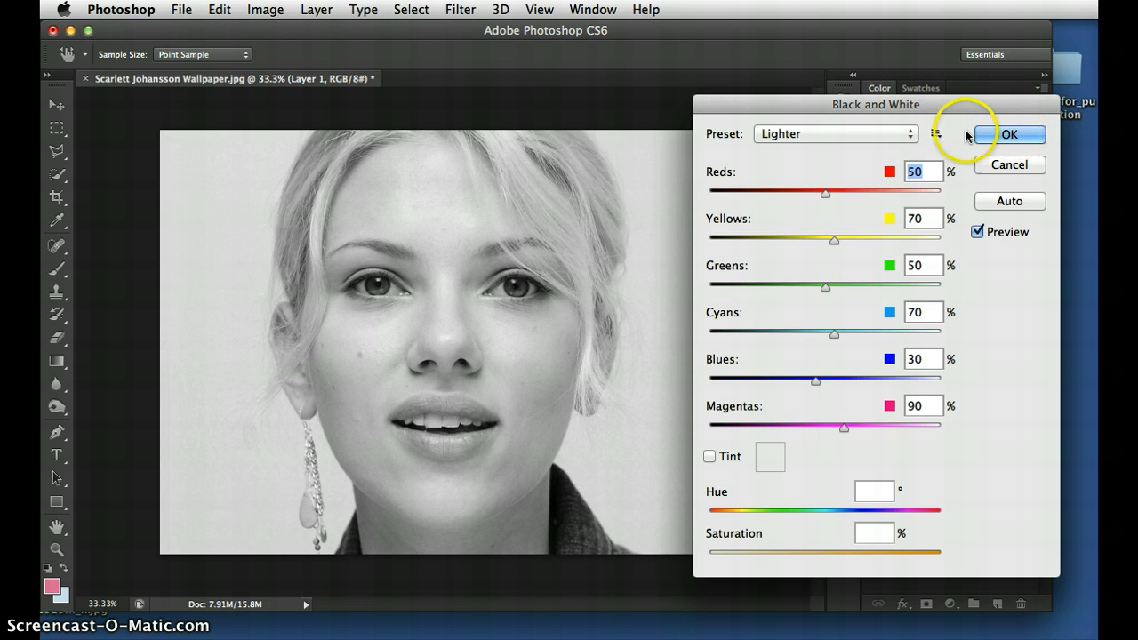
click(908, 135)
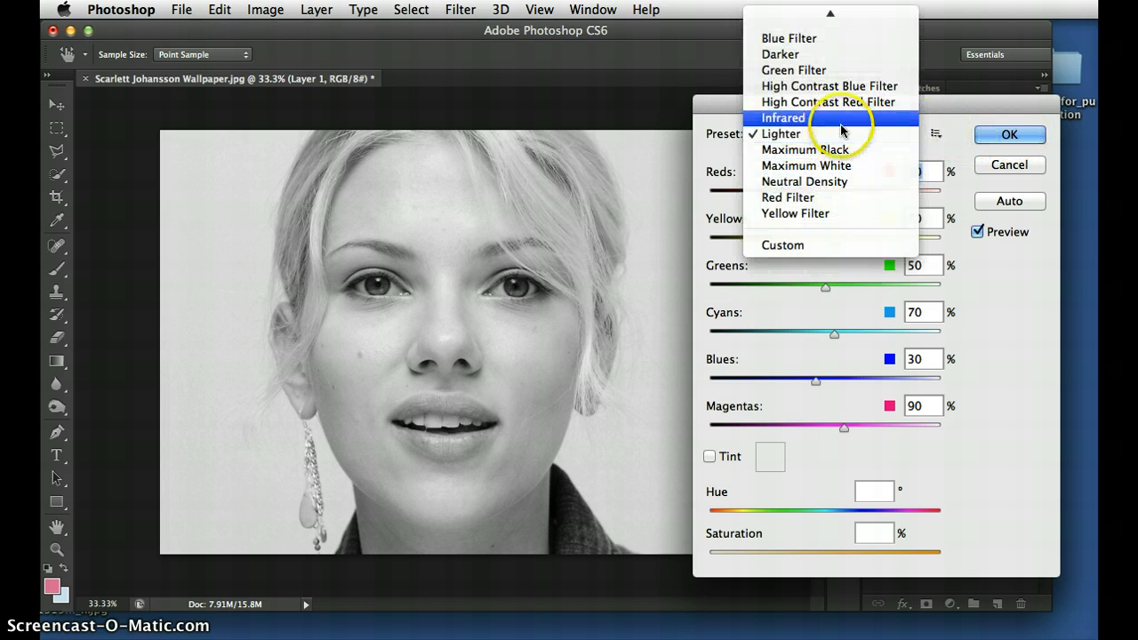
click(991, 133)
click(991, 134)
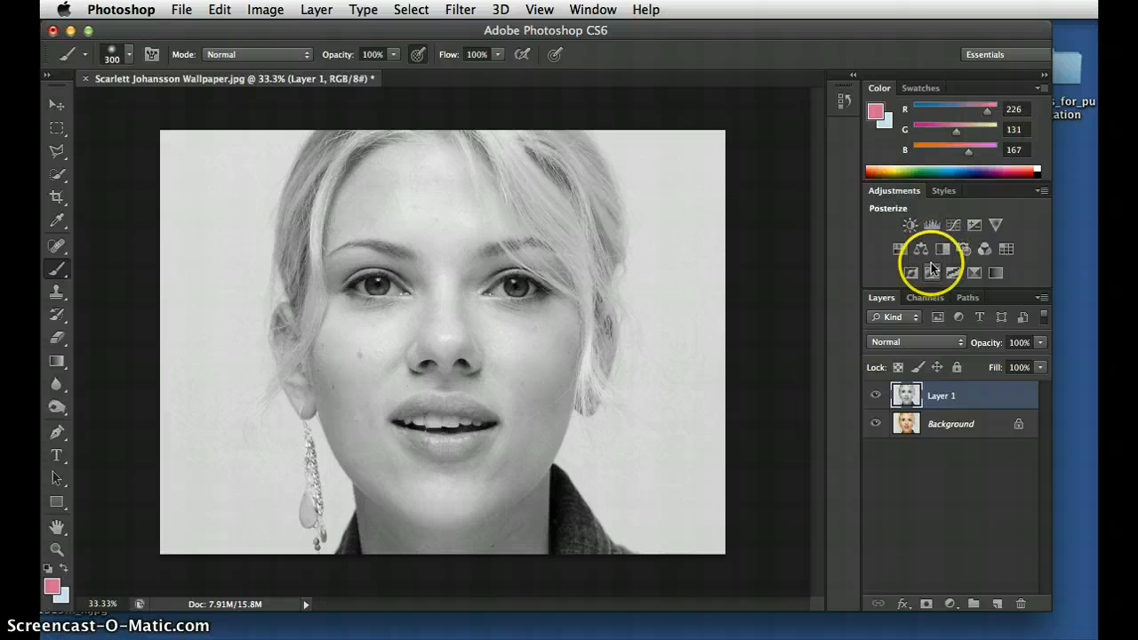
- Add a white layer mask to the black-and-white layer and make the mask active for editing
click(926, 604)
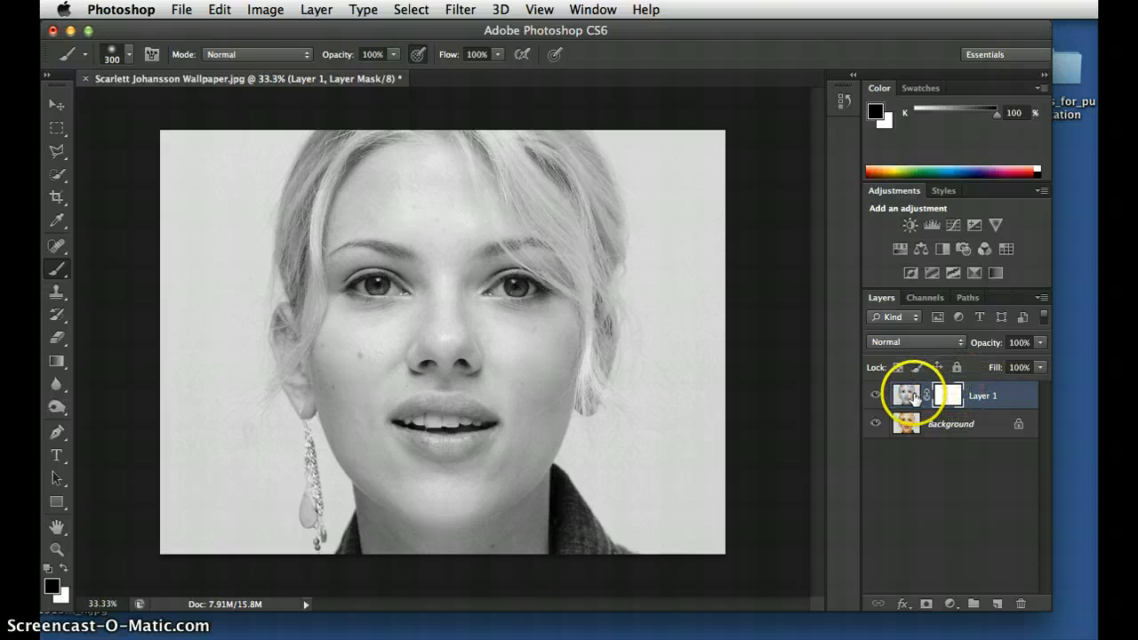
click(907, 397)
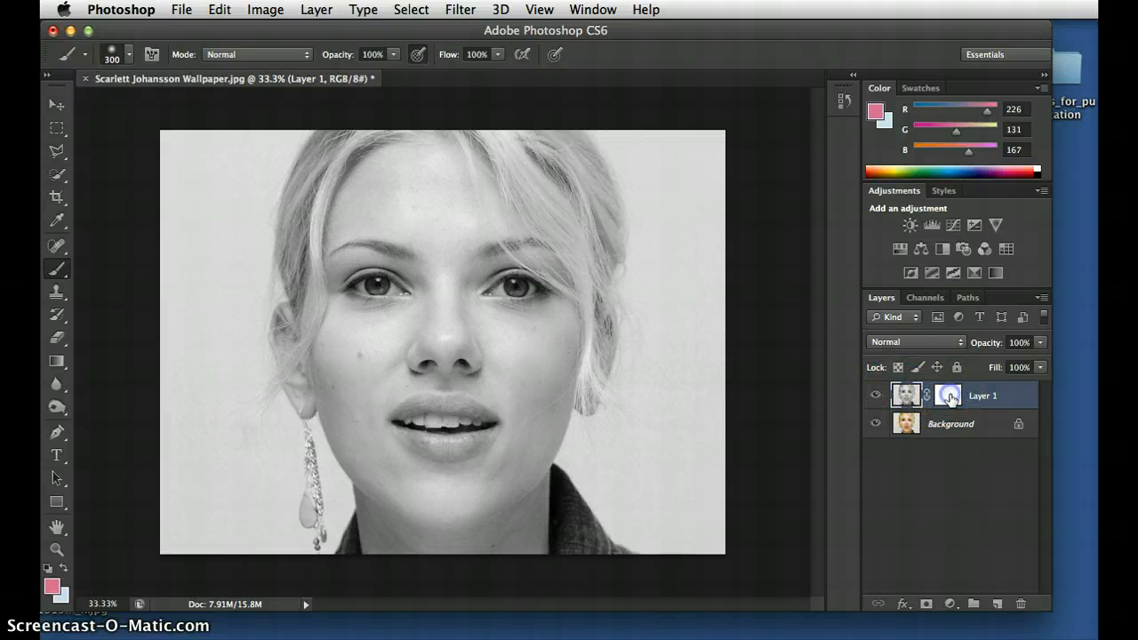
click(951, 398)
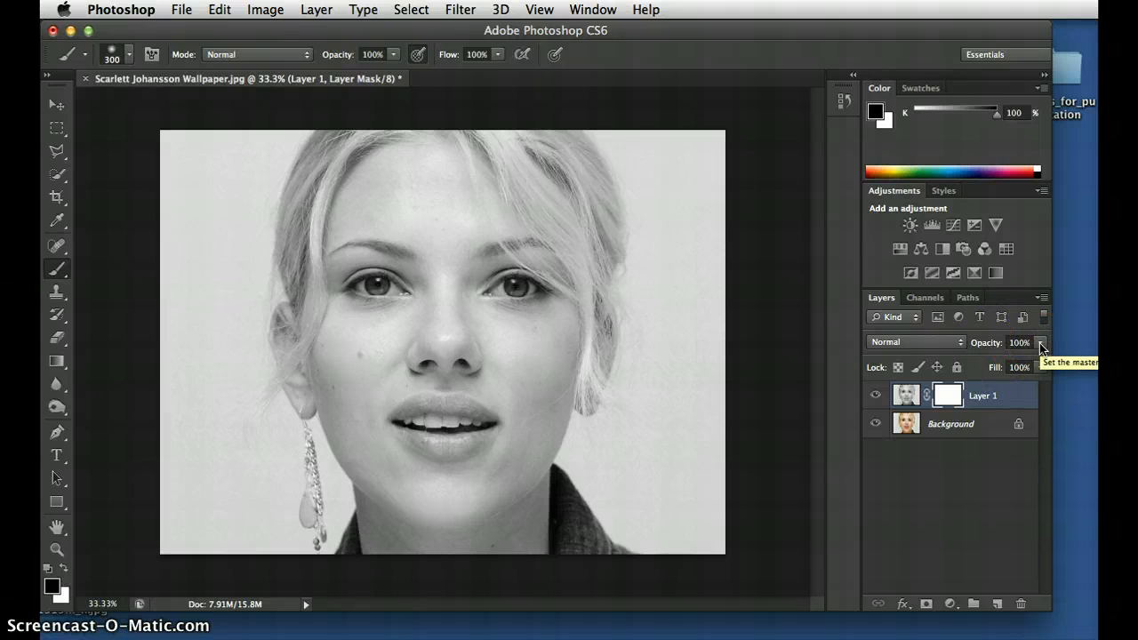
- Swap the foreground and background colours and swap them back so that black is in the foreground
click(376, 54)
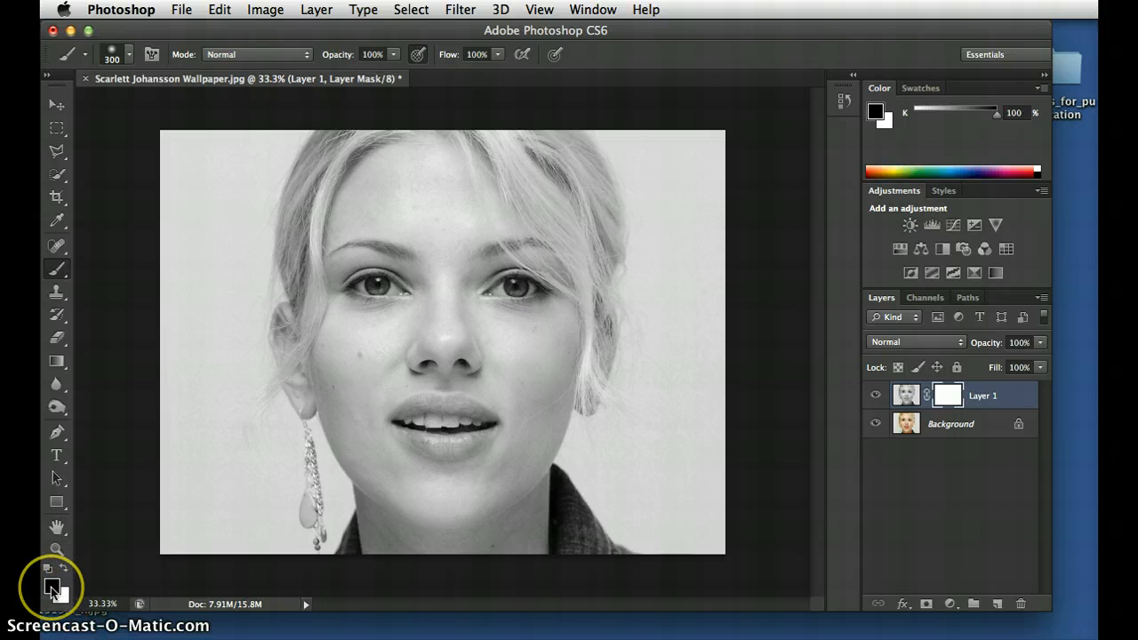
click(53, 590)
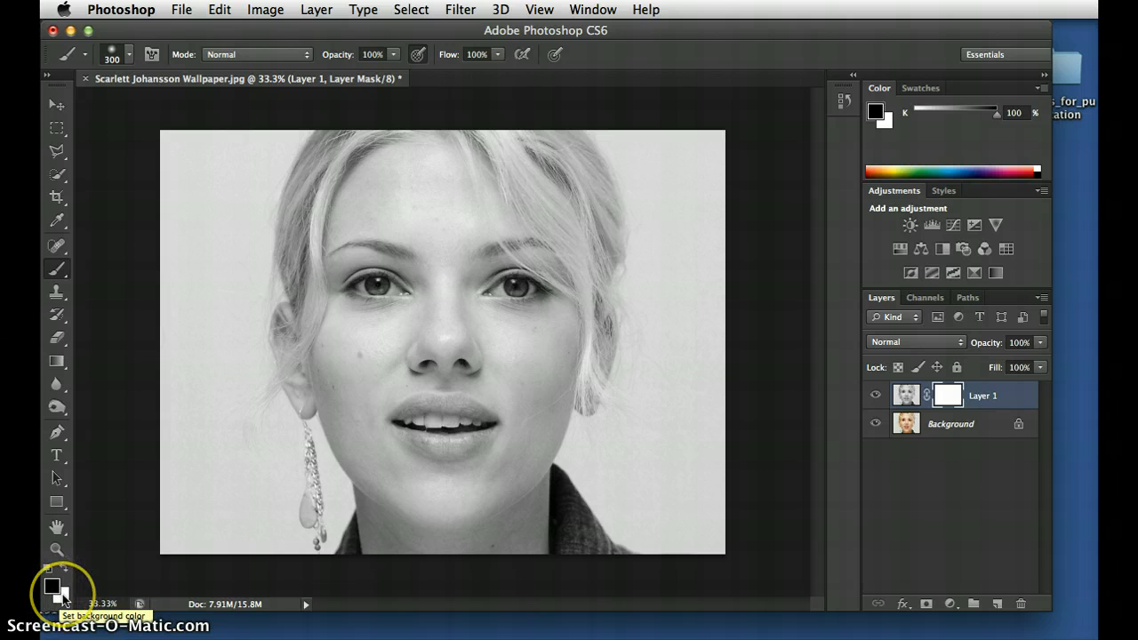
click(56, 591)
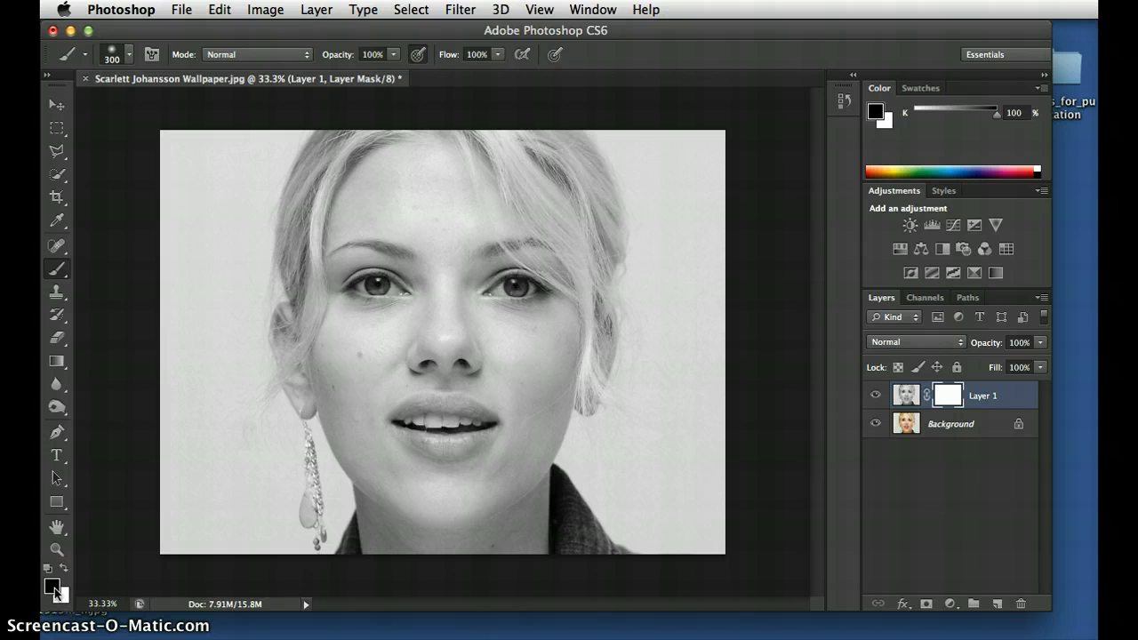
click(56, 594)
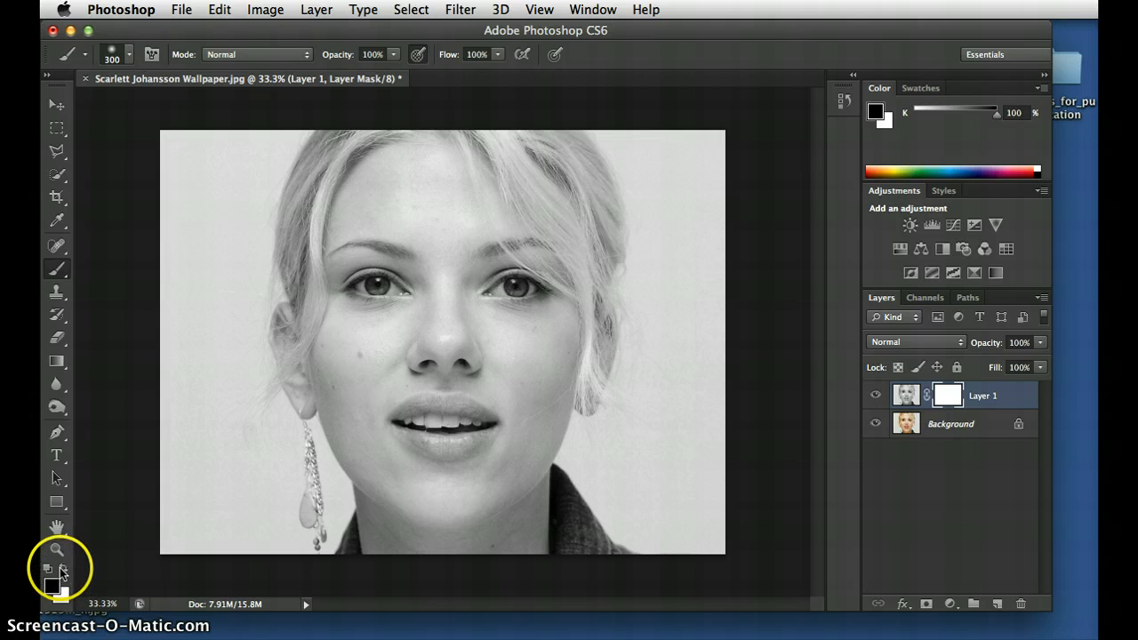
click(65, 573)
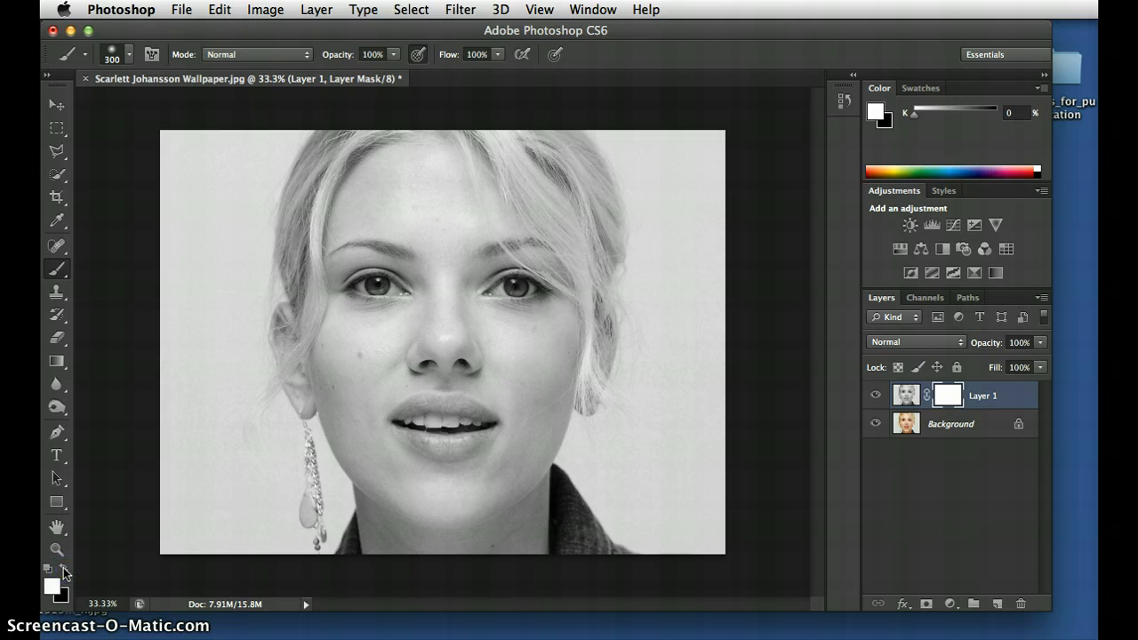
click(66, 572)
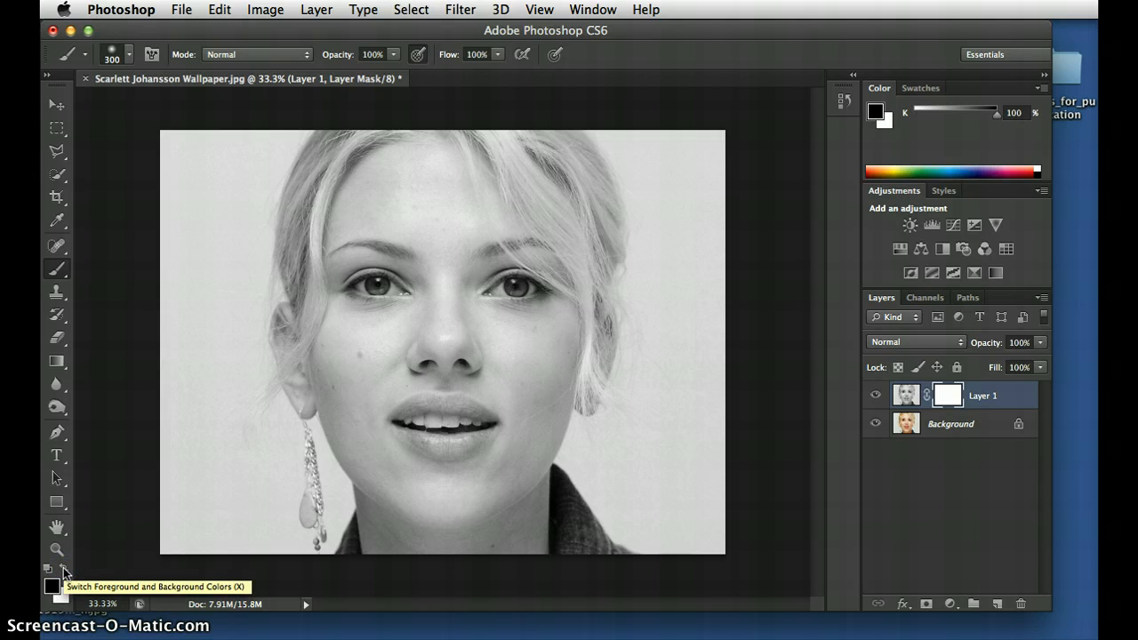
- Set the foreground colour to black (000000) for painting on the layer mask
click(52, 586)
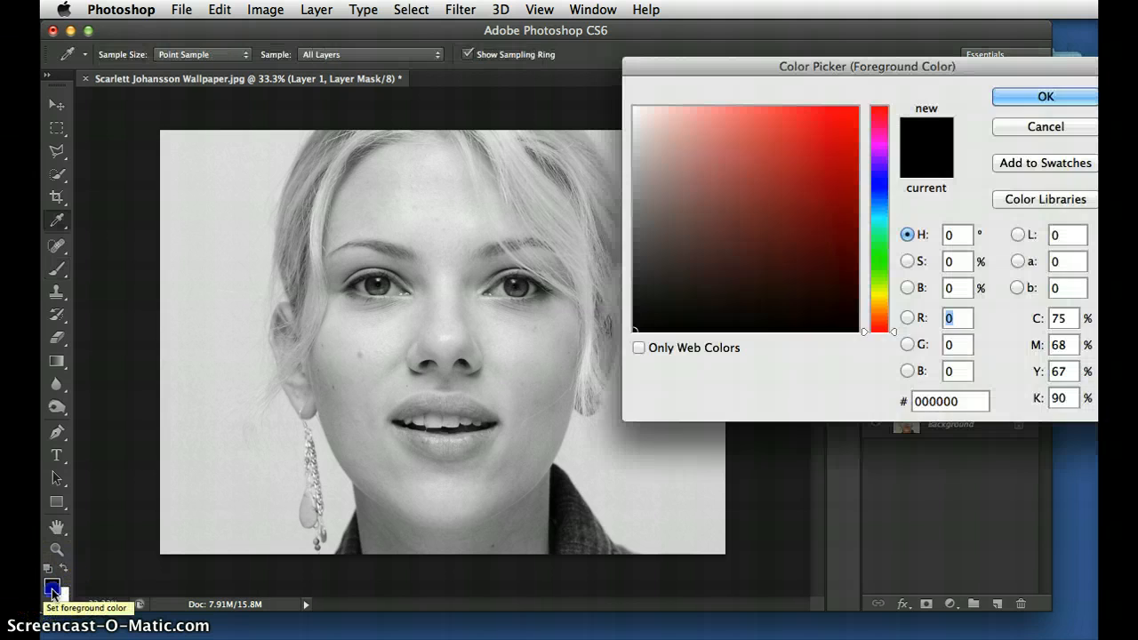
click(53, 590)
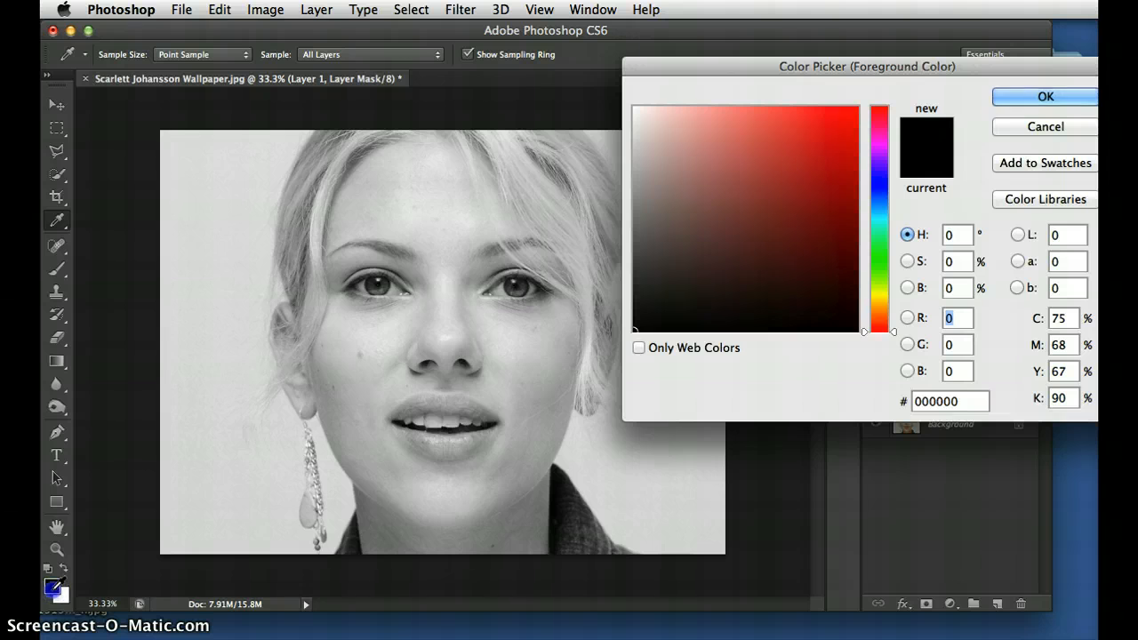
click(1027, 88)
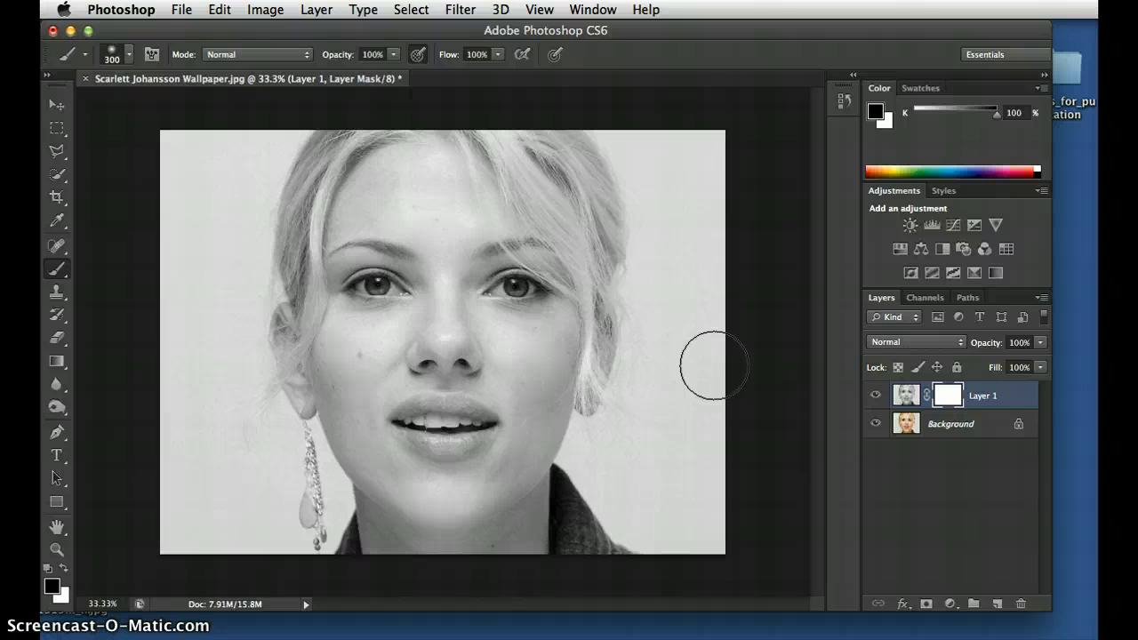
- Paint black on the mask with a size 30 brush over the iris of the eye beside the hair strands to reveal its colour
key(super+equal)
key(super+equal)
key(super+equal)
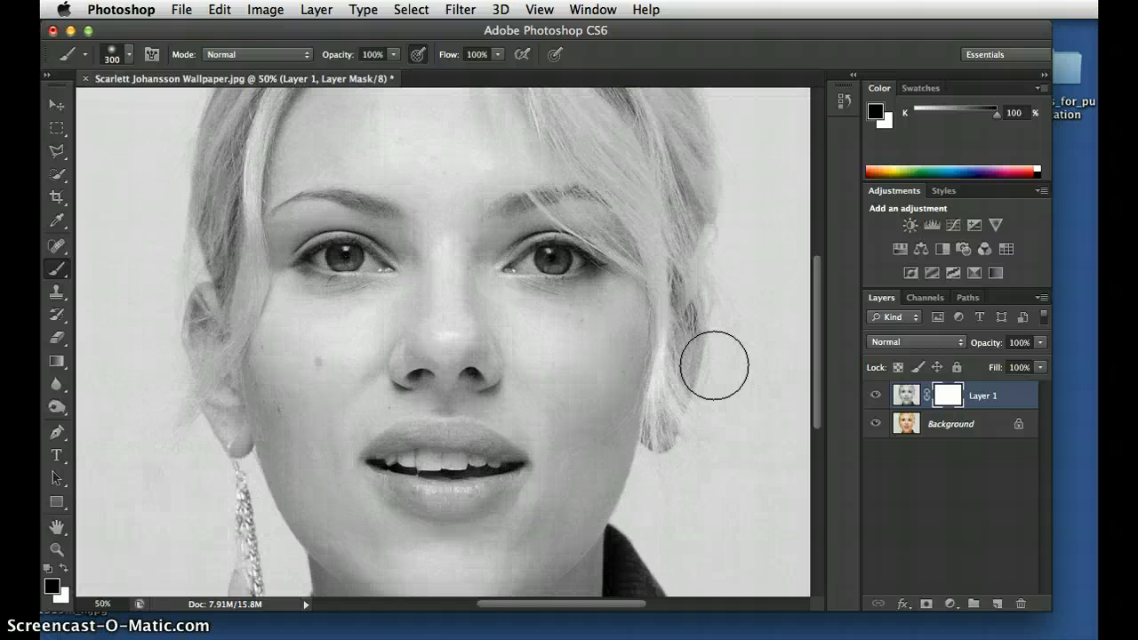
key(super+equal)
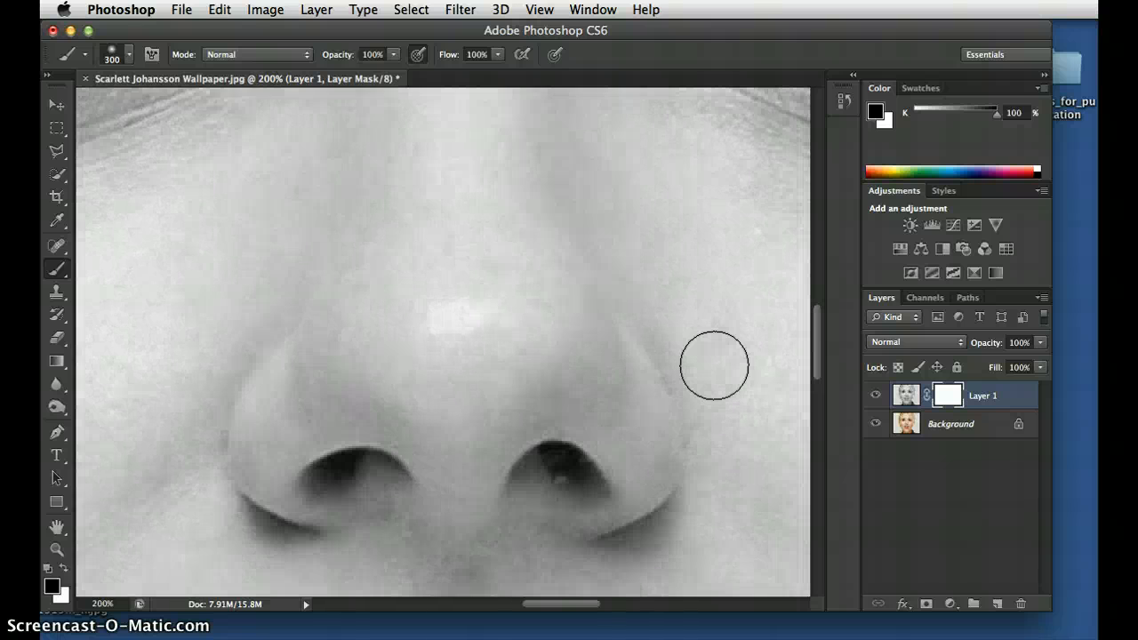
scroll(525, 319, down, 5)
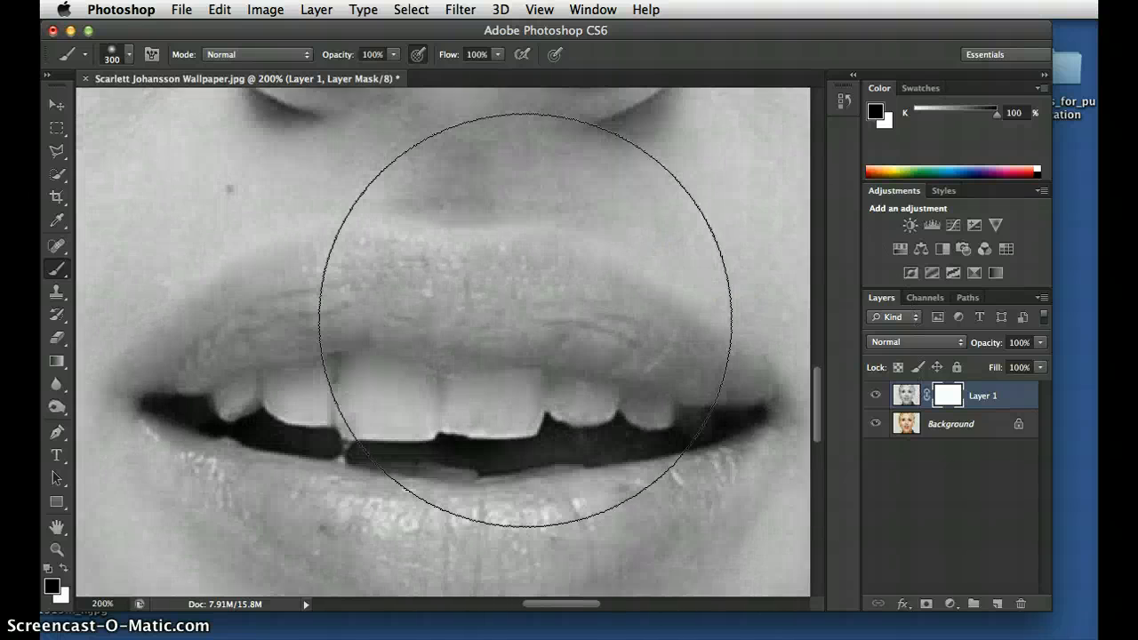
scroll(526, 319, up, 10)
scroll(525, 319, right, 6)
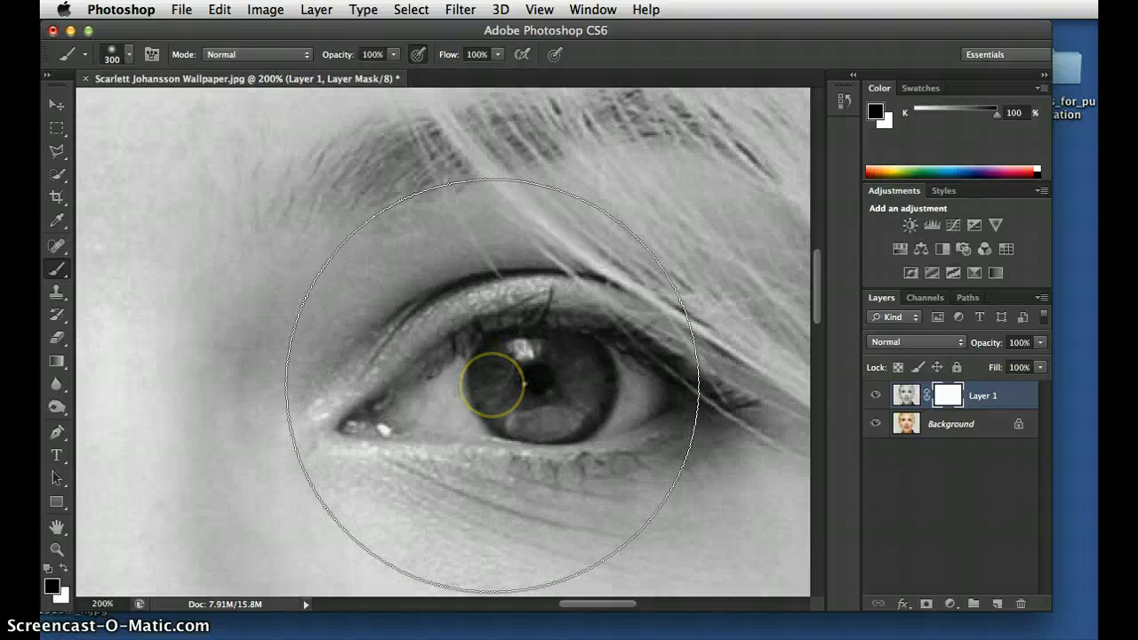
key(bracketleft)
key(bracketleft)
key(bracketleft)
key(bracketleft)
key(bracketleft)
key(bracketleft)
key(bracketleft)
key(bracketleft)
key(bracketleft)
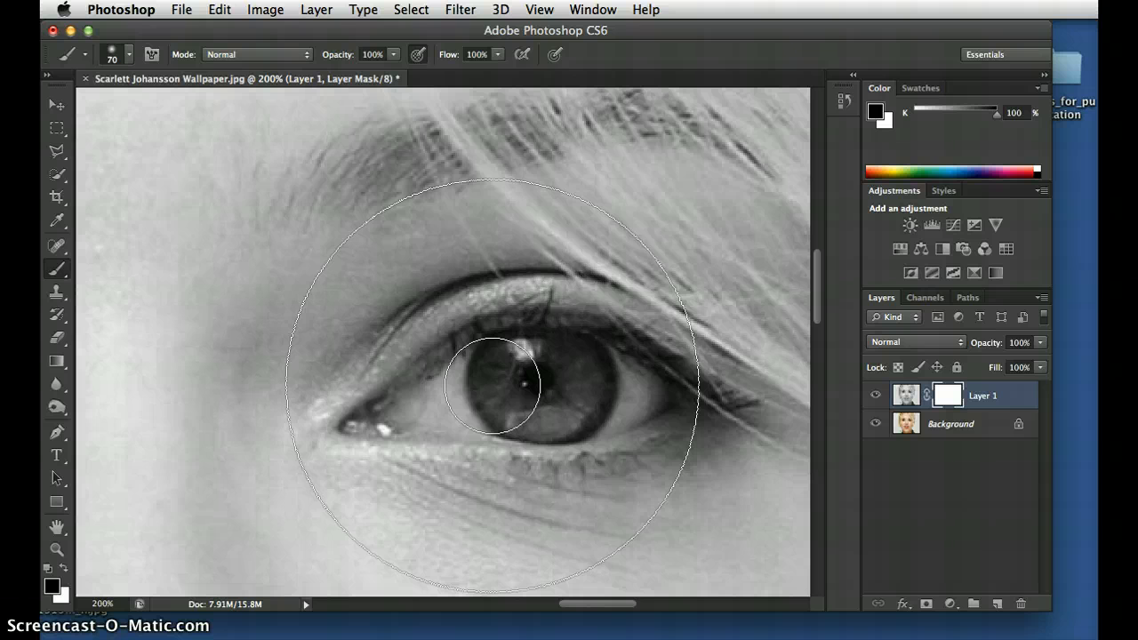
key(bracketleft)
key(bracketleft)
key(bracketleft)
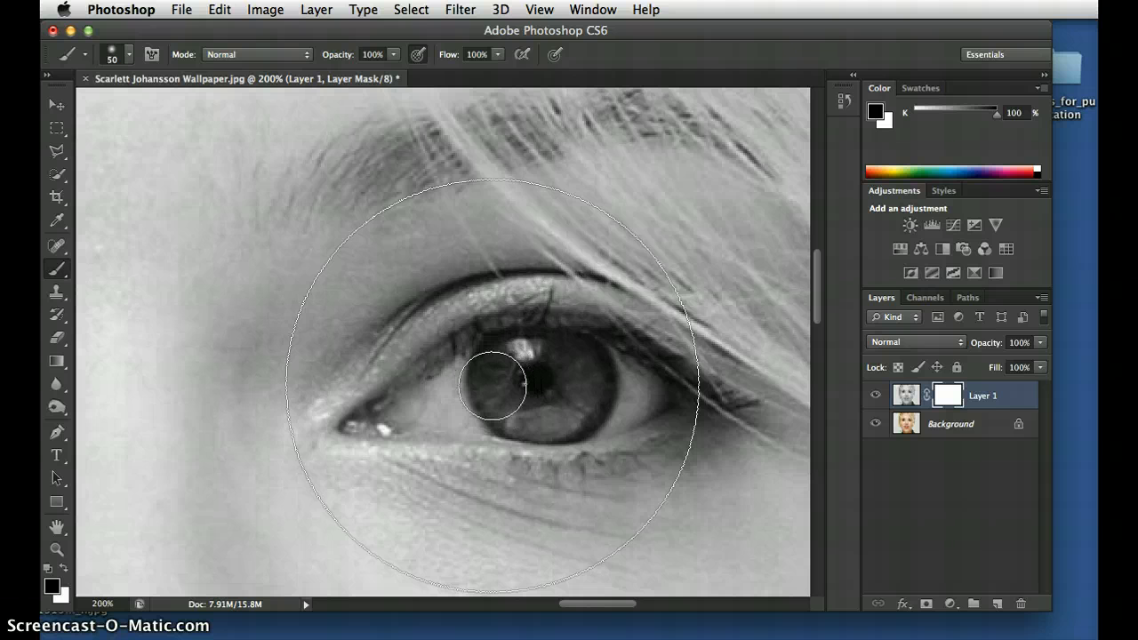
key(bracketleft)
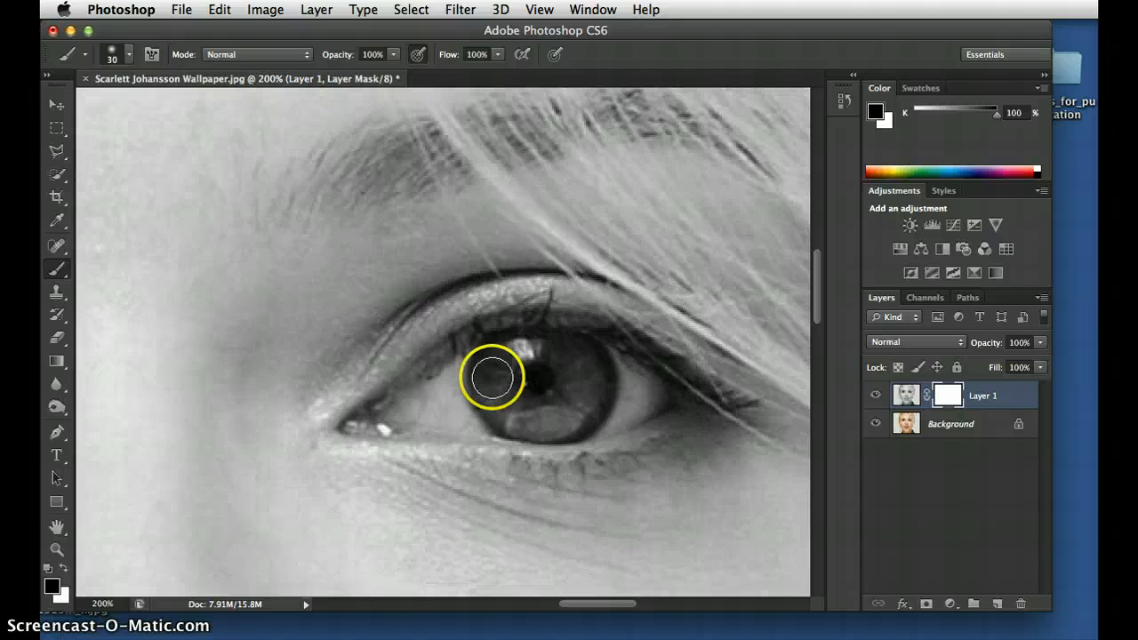
right_click(490, 373)
click(492, 376)
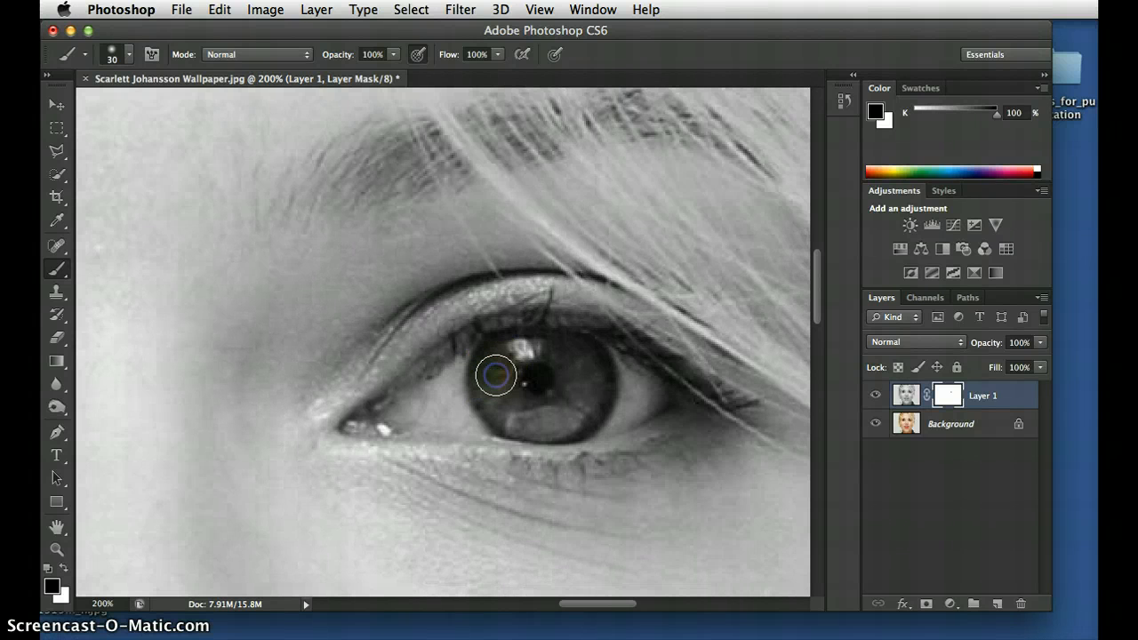
drag(493, 377, 513, 410)
mouse_move(555, 414)
mouse_down()
mouse_move(574, 364)
mouse_move(541, 350)
mouse_move(518, 354)
mouse_move(494, 381)
mouse_move(501, 402)
mouse_move(540, 418)
mouse_move(566, 410)
mouse_move(571, 376)
mouse_up()
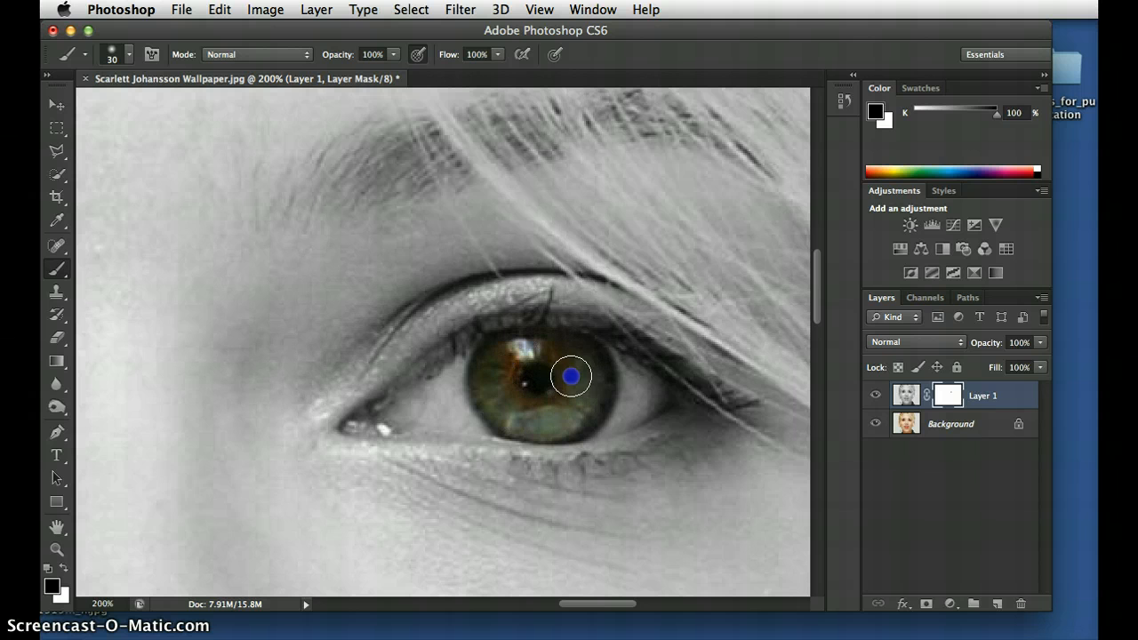
mouse_move(491, 361)
mouse_down()
mouse_move(484, 399)
mouse_move(541, 418)
mouse_move(581, 390)
mouse_move(580, 367)
mouse_move(587, 390)
mouse_move(555, 419)
mouse_move(519, 416)
mouse_move(506, 395)
mouse_move(548, 402)
mouse_move(570, 380)
mouse_move(546, 359)
mouse_move(495, 371)
mouse_move(497, 394)
mouse_move(545, 416)
mouse_move(548, 386)
mouse_move(524, 381)
mouse_move(563, 390)
mouse_move(546, 416)
mouse_move(523, 419)
mouse_move(575, 419)
mouse_move(576, 373)
mouse_move(516, 374)
mouse_up()
- Paint black on the mask over the other eye's iris, carrying a stroke across the upper eyelid to the skin above it
scroll(516, 374, left, 15)
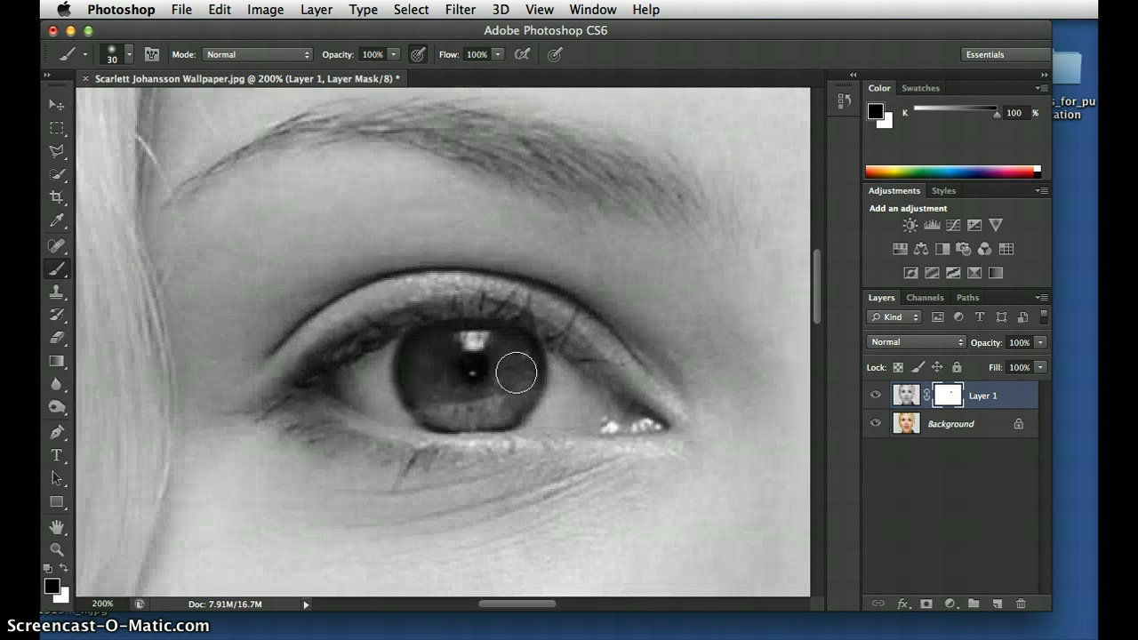
mouse_move(517, 373)
mouse_down()
mouse_move(449, 349)
mouse_move(422, 362)
mouse_move(428, 392)
mouse_move(494, 403)
mouse_move(515, 375)
mouse_move(511, 362)
mouse_move(472, 350)
mouse_move(450, 359)
mouse_move(443, 395)
mouse_move(468, 411)
mouse_move(503, 395)
mouse_move(501, 365)
mouse_move(434, 308)
mouse_move(377, 293)
mouse_move(300, 226)
mouse_up()
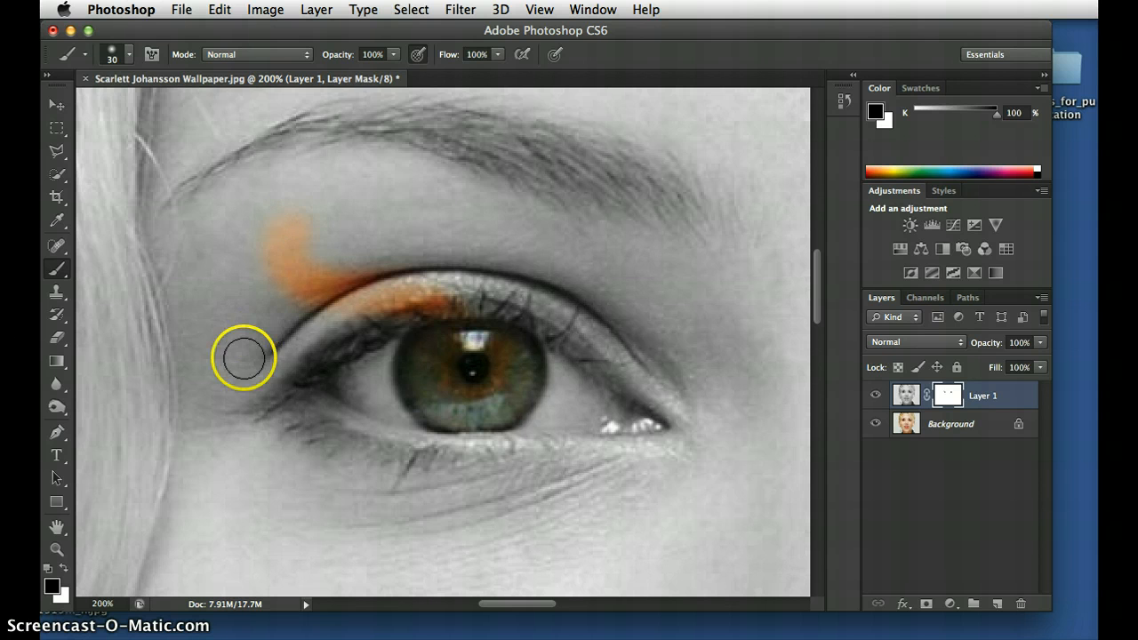
drag(469, 388, 445, 400)
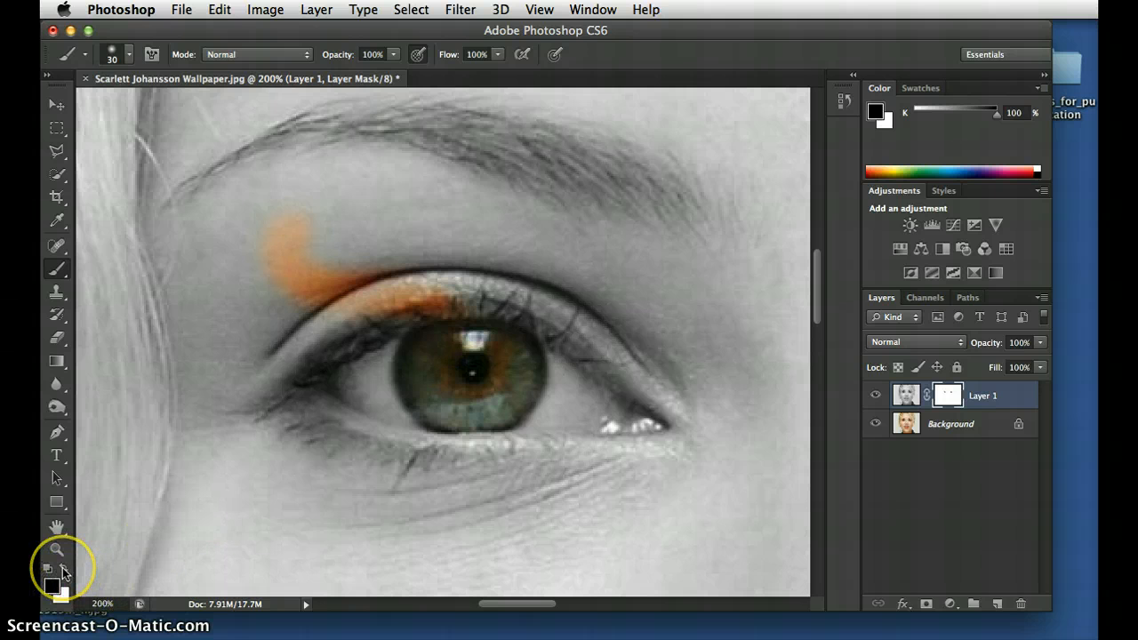
- Paint white on the mask over the stray colour on the eyelid and the skin above it, and restore black as foreground
click(64, 572)
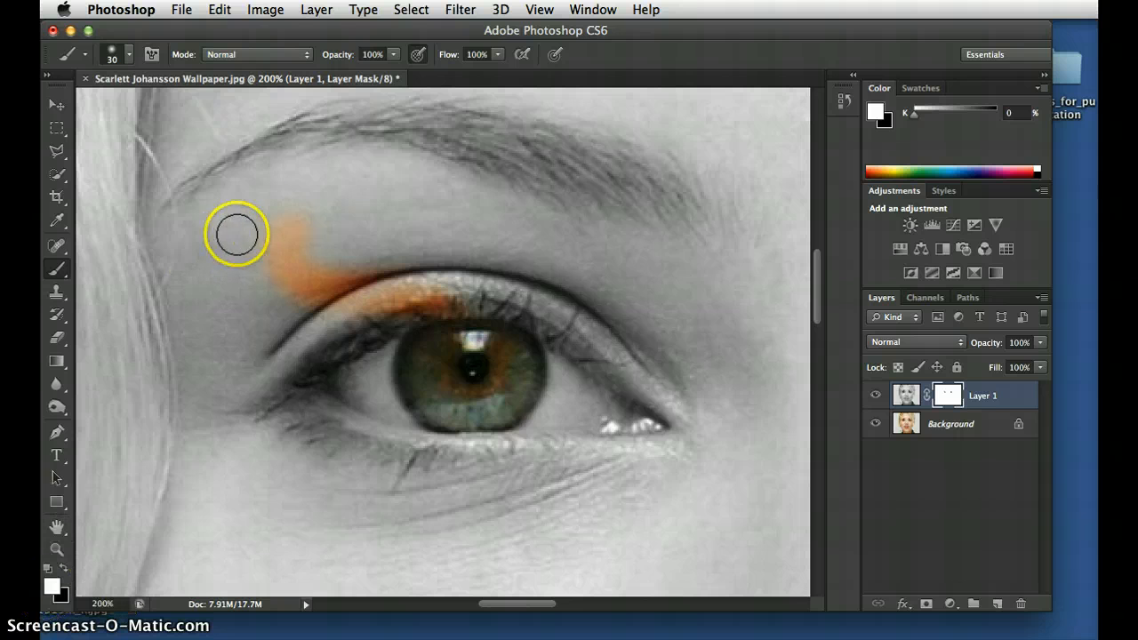
mouse_move(285, 216)
mouse_down()
mouse_move(259, 284)
mouse_move(345, 203)
mouse_move(279, 280)
mouse_move(347, 248)
mouse_move(353, 260)
mouse_move(304, 305)
mouse_move(455, 286)
mouse_move(372, 314)
mouse_move(416, 291)
mouse_move(479, 291)
mouse_move(364, 312)
mouse_up()
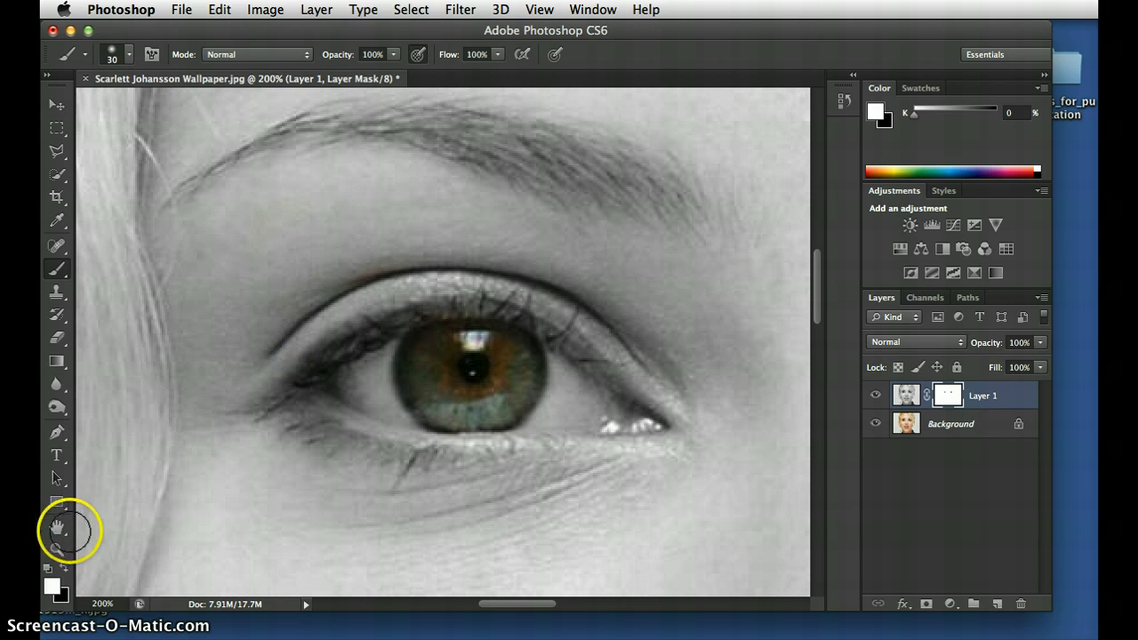
click(62, 568)
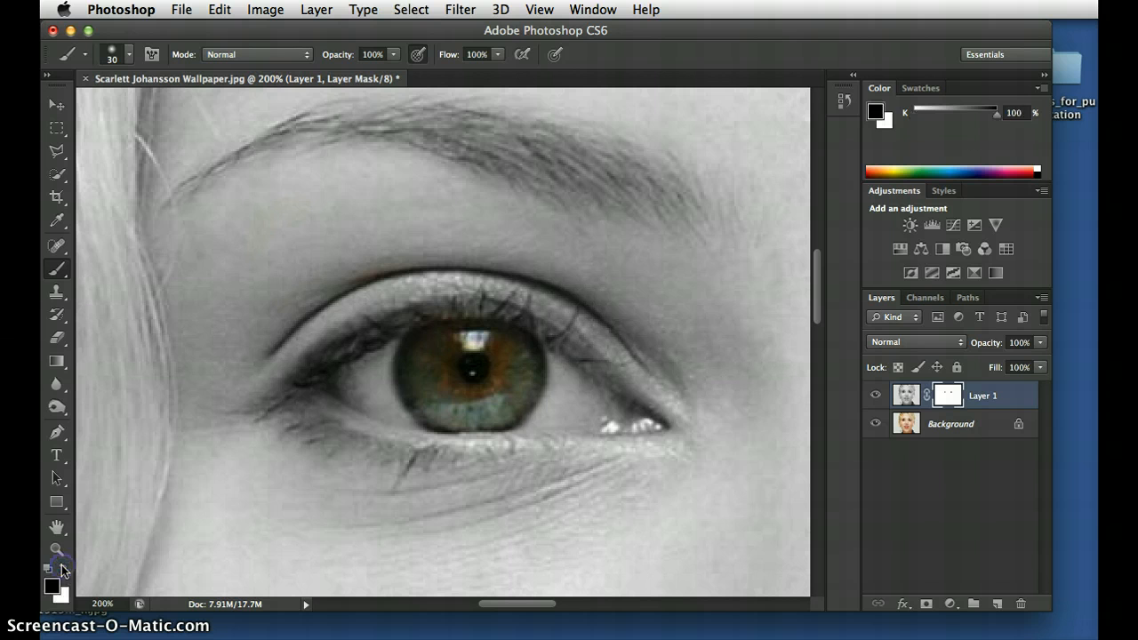
- Touch up the edge of the same eye's iris on the mask with black at brush size 30
click(425, 366)
mouse_move(426, 365)
mouse_down()
mouse_move(460, 404)
mouse_move(512, 389)
mouse_move(457, 406)
mouse_move(431, 383)
mouse_move(475, 403)
mouse_move(508, 371)
mouse_move(502, 355)
mouse_move(462, 389)
mouse_up()
key(super+minus)
key(super+minus)
key(super+minus)
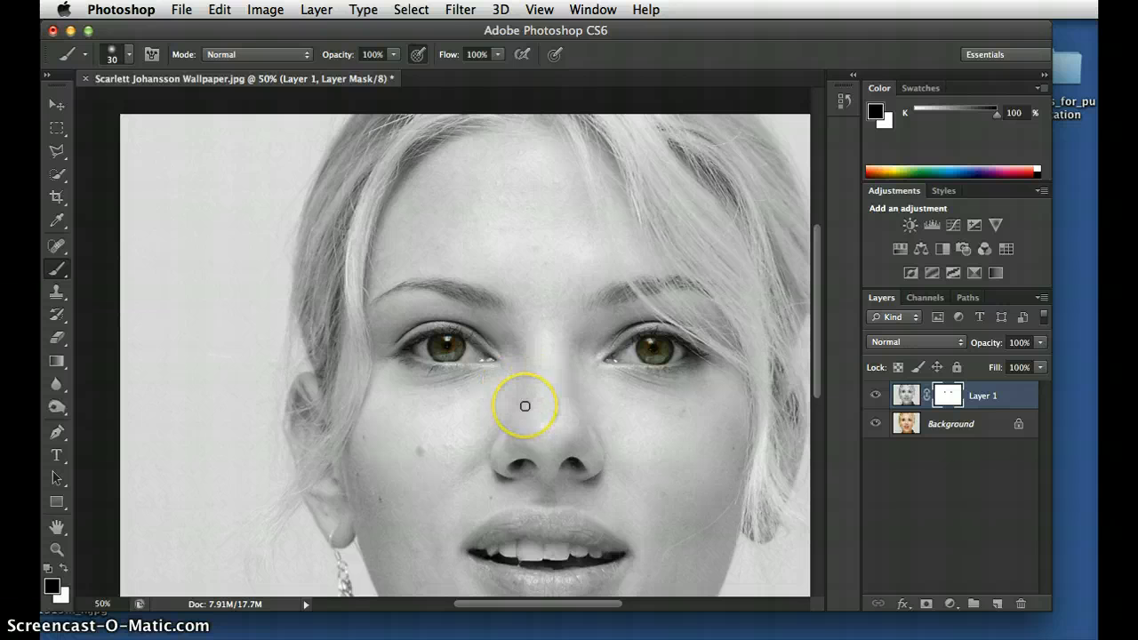
key(super+minus)
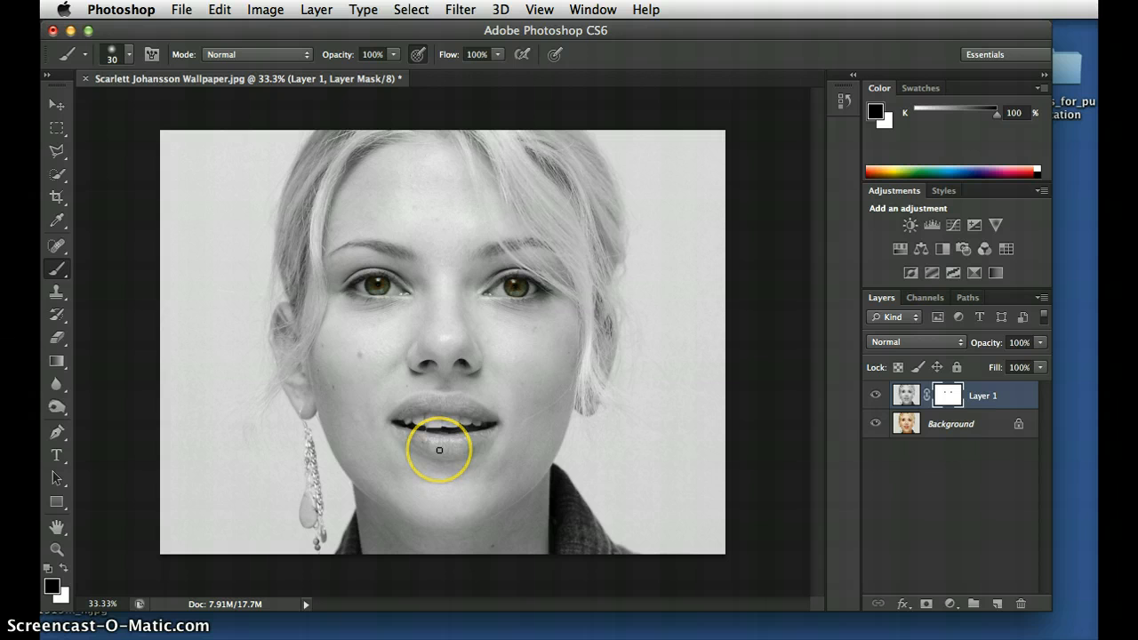
- Enlarge the brush to size 50 and paint black on the mask over the main area of the lower lip
key(super+plus)
key(super+plus)
key(super+plus)
key(super+plus)
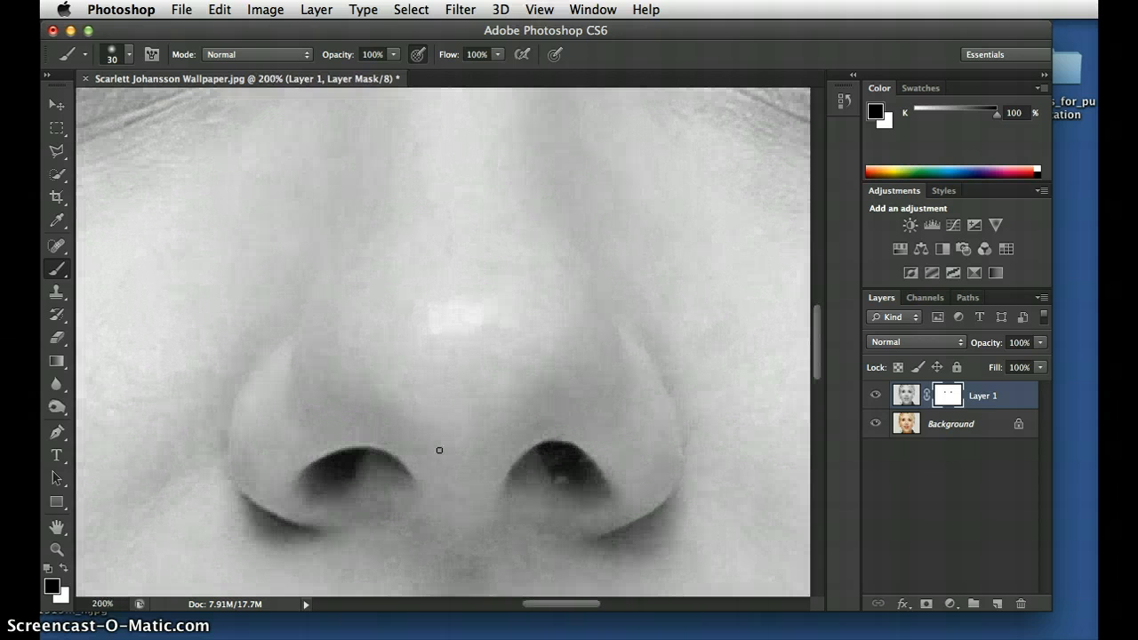
scroll(439, 450, up, 5)
scroll(439, 449, down, 6)
scroll(439, 449, down, 3)
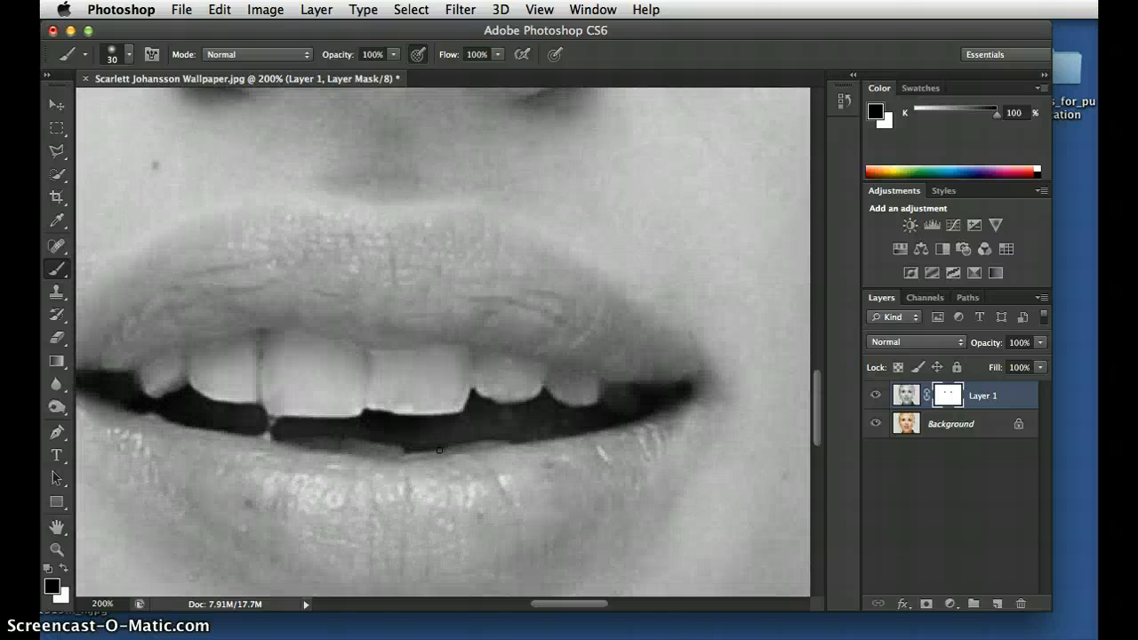
scroll(439, 450, down, 2)
scroll(439, 450, left, 3)
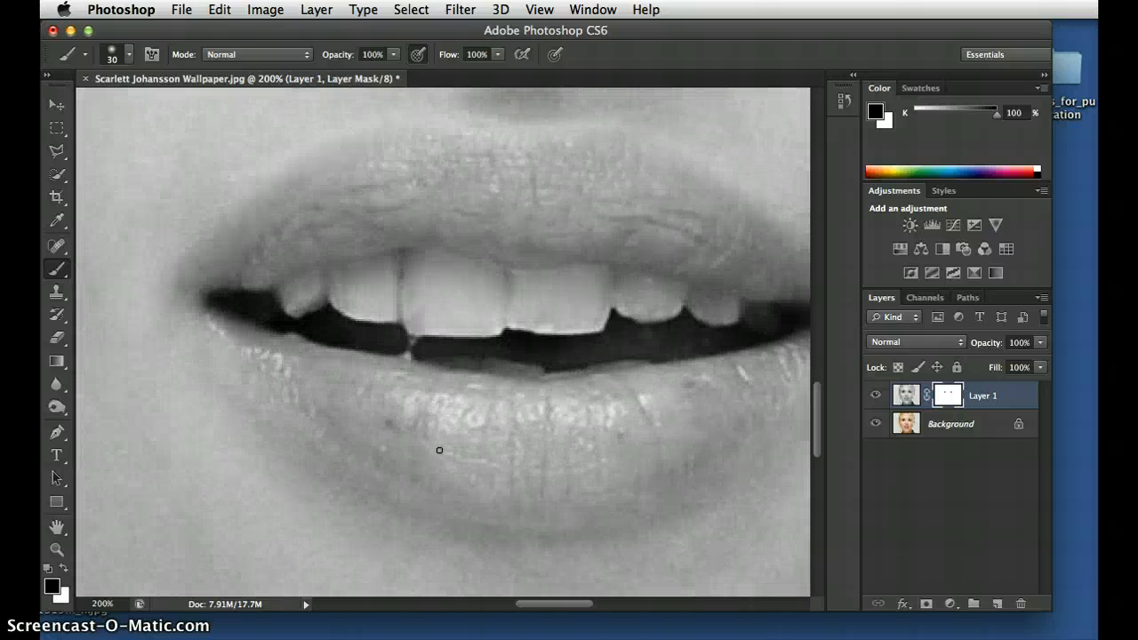
key(bracketright)
key(bracketright)
mouse_move(439, 449)
mouse_down()
mouse_move(362, 420)
mouse_move(476, 475)
mouse_move(571, 479)
mouse_move(623, 458)
mouse_move(320, 394)
mouse_move(487, 465)
mouse_move(564, 465)
mouse_move(729, 401)
mouse_move(660, 427)
mouse_move(617, 427)
mouse_move(637, 409)
mouse_move(628, 407)
mouse_move(527, 426)
mouse_move(445, 418)
mouse_up()
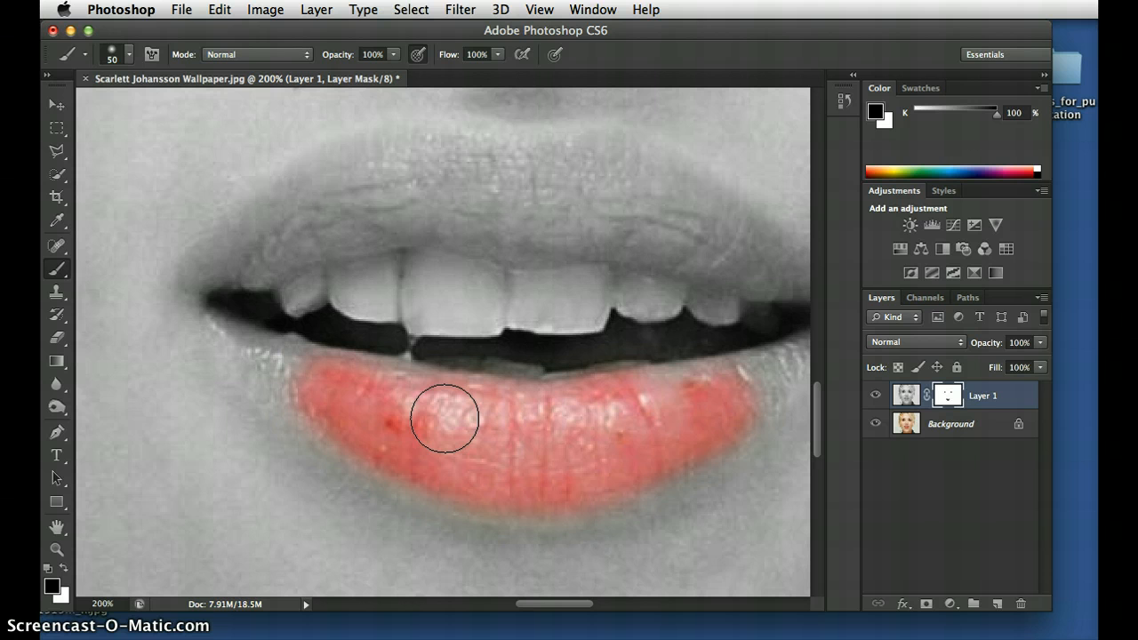
- Reduce the brush to size 15 and paint black along the lower lip's edges and into the mouth corner on the earring side
click(445, 418)
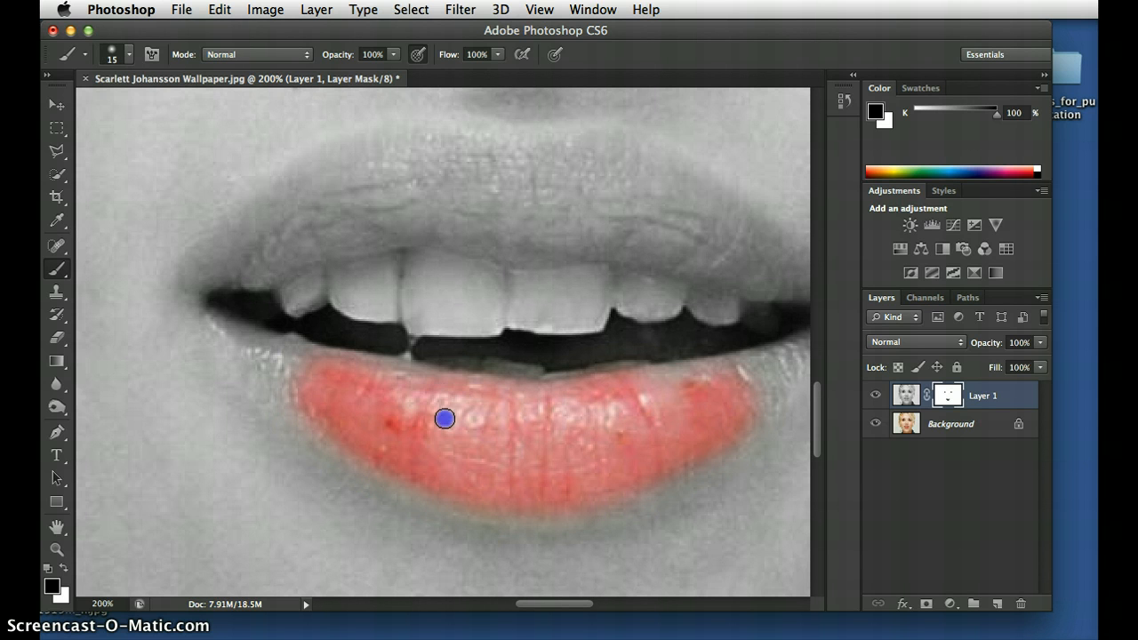
drag(327, 390, 242, 346)
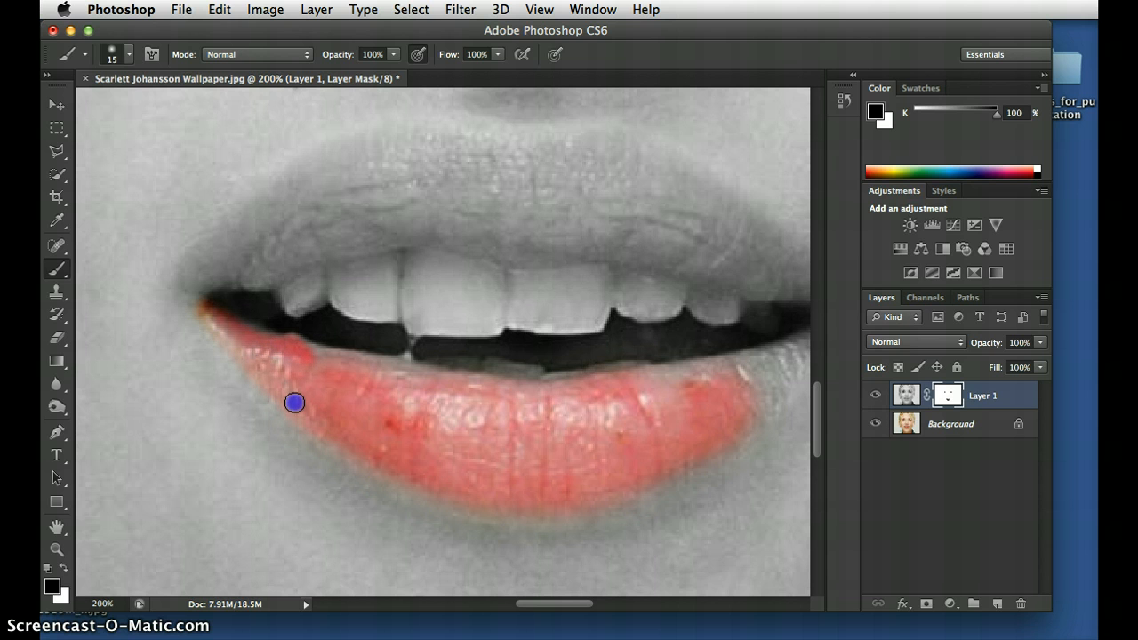
drag(329, 357, 463, 397)
drag(711, 378, 675, 374)
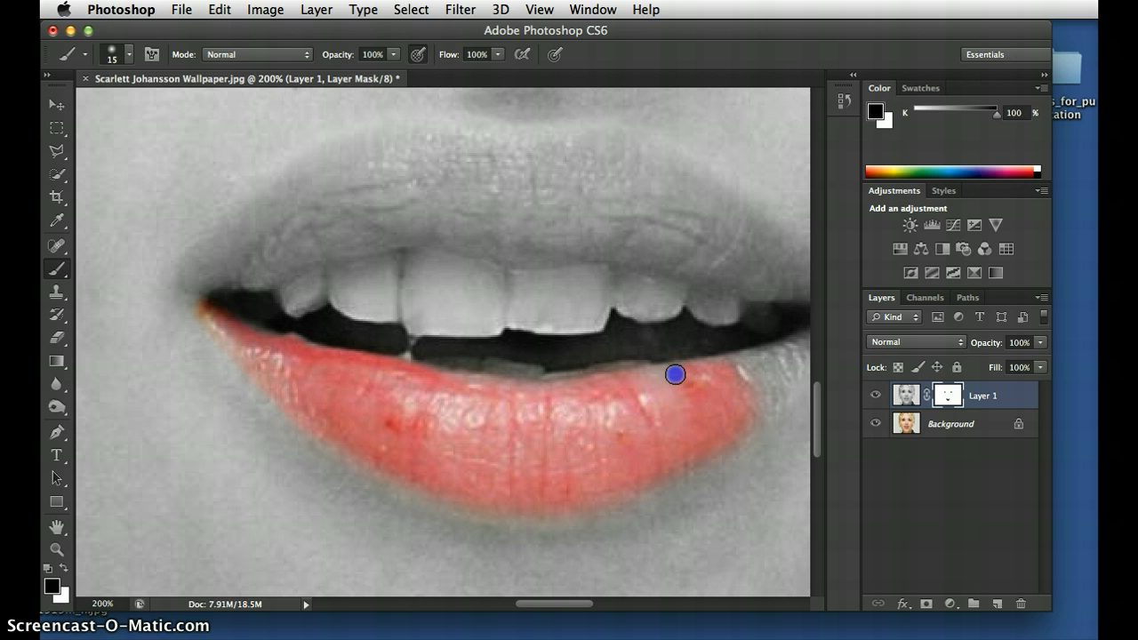
drag(745, 374, 714, 426)
drag(653, 459, 652, 455)
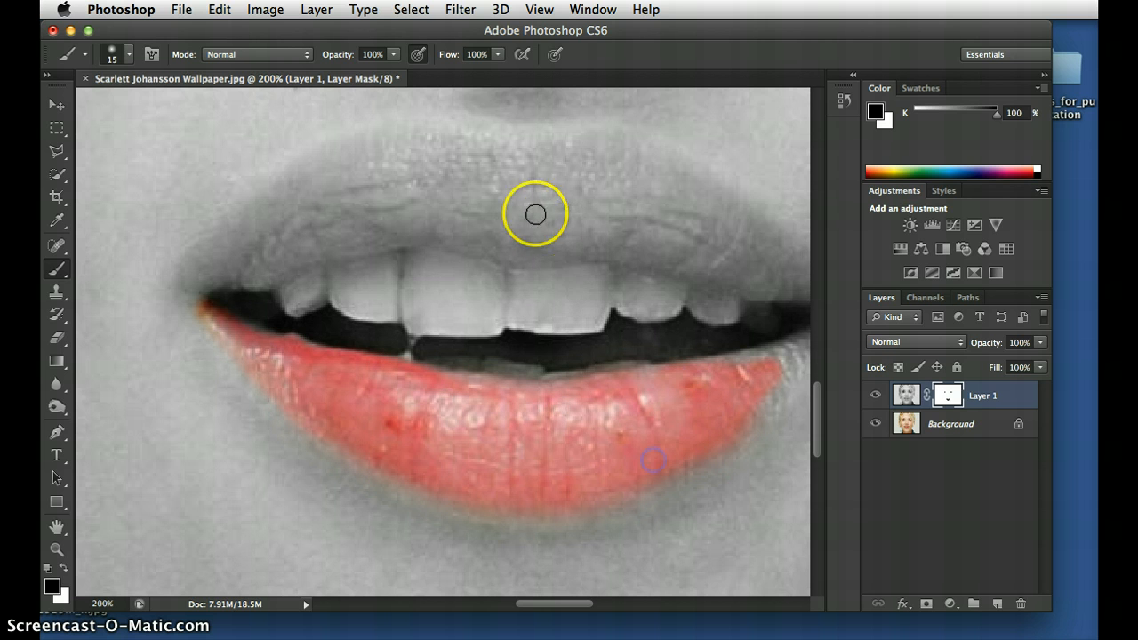
- Paint black on the mask over the lower lip's remaining grey tip at the opposite mouth corner with the size 15 brush
scroll(469, 166, right, 10)
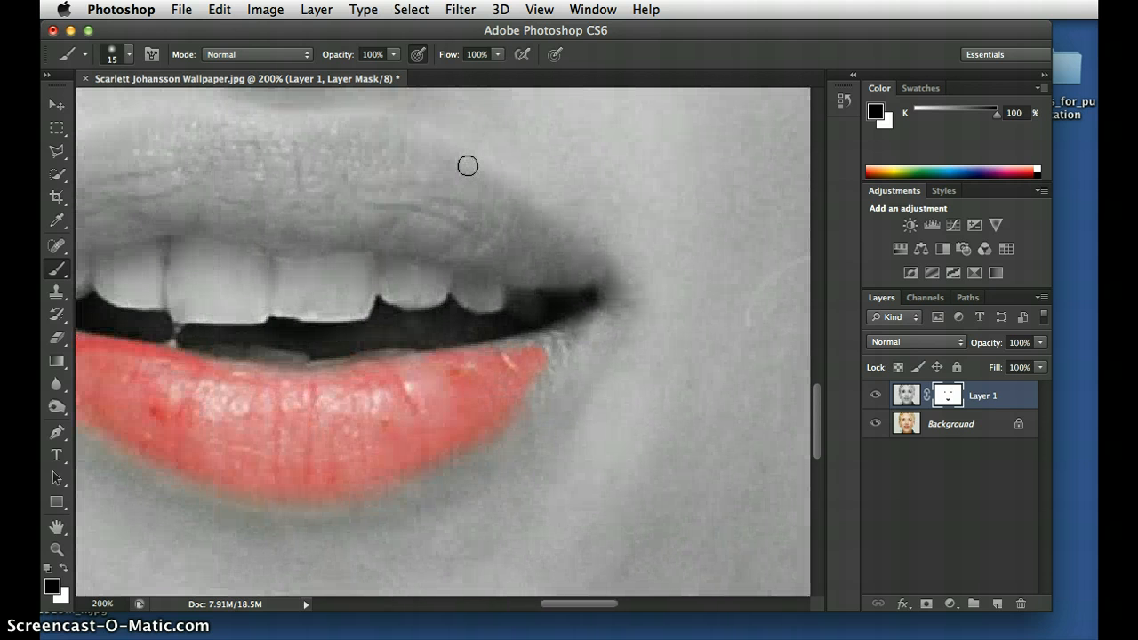
mouse_move(495, 353)
mouse_down()
mouse_move(586, 322)
mouse_move(529, 376)
mouse_up()
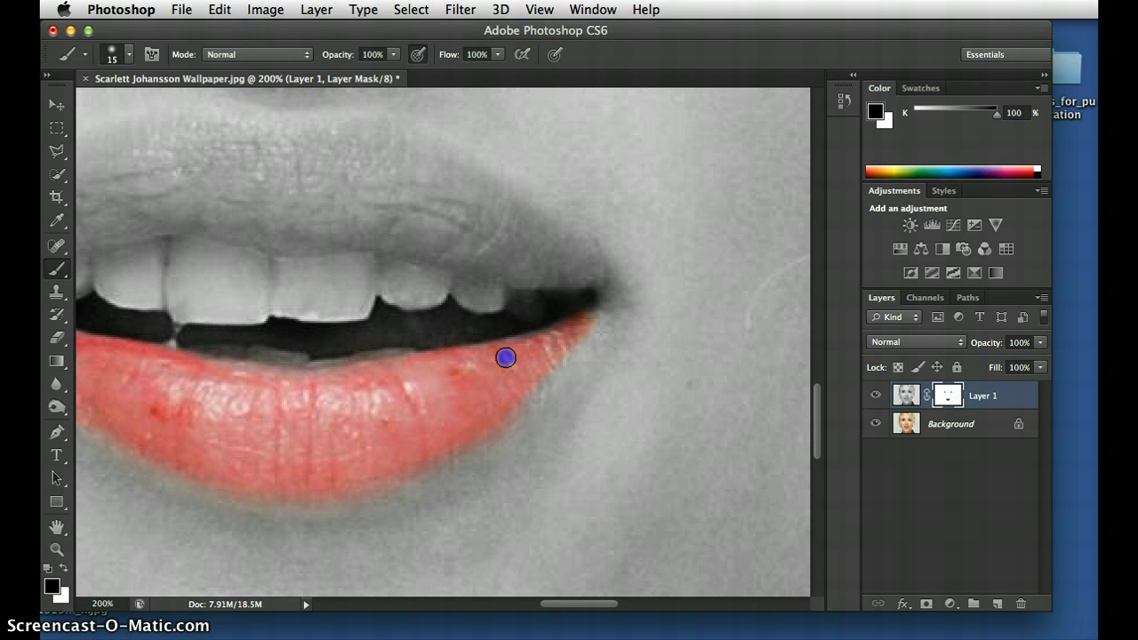
drag(551, 338, 547, 333)
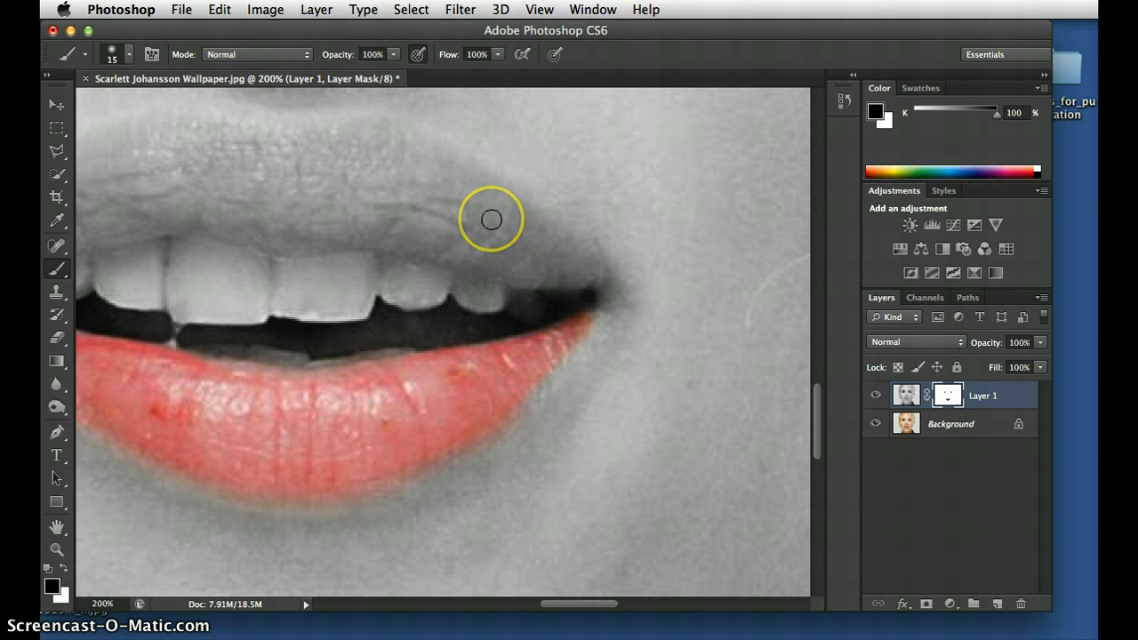
- Paint black on the mask across the upper lip, using a soft round brush with size 40 px and hardness 0%
mouse_move(491, 219)
mouse_down()
mouse_move(355, 158)
mouse_move(371, 148)
mouse_move(475, 212)
mouse_move(219, 147)
mouse_move(193, 156)
mouse_up()
scroll(193, 156, left, 5)
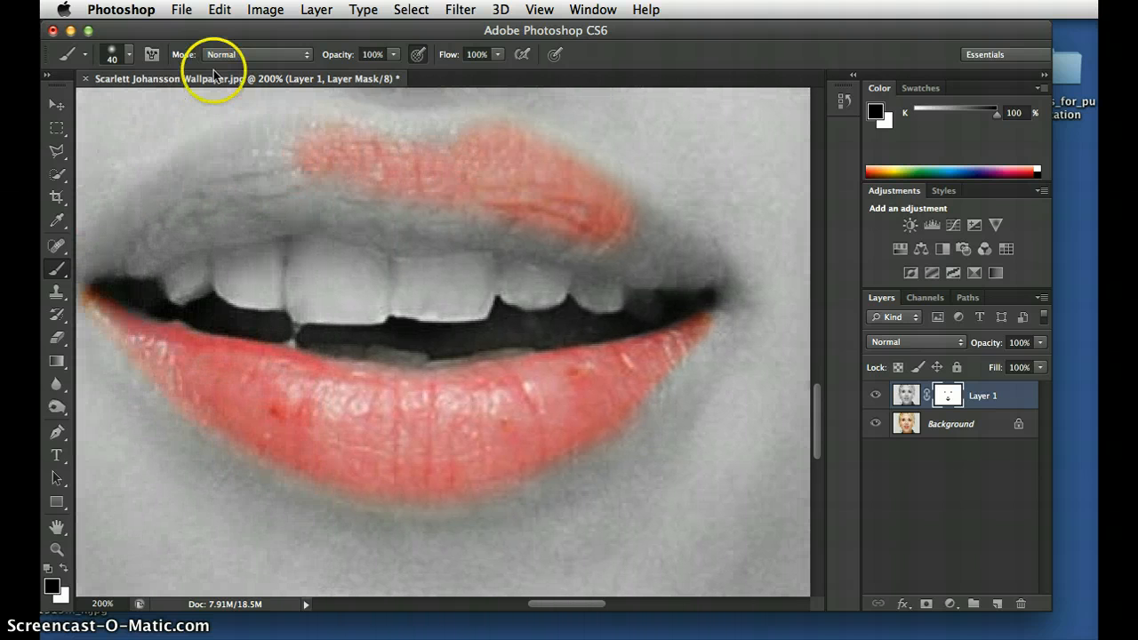
click(111, 62)
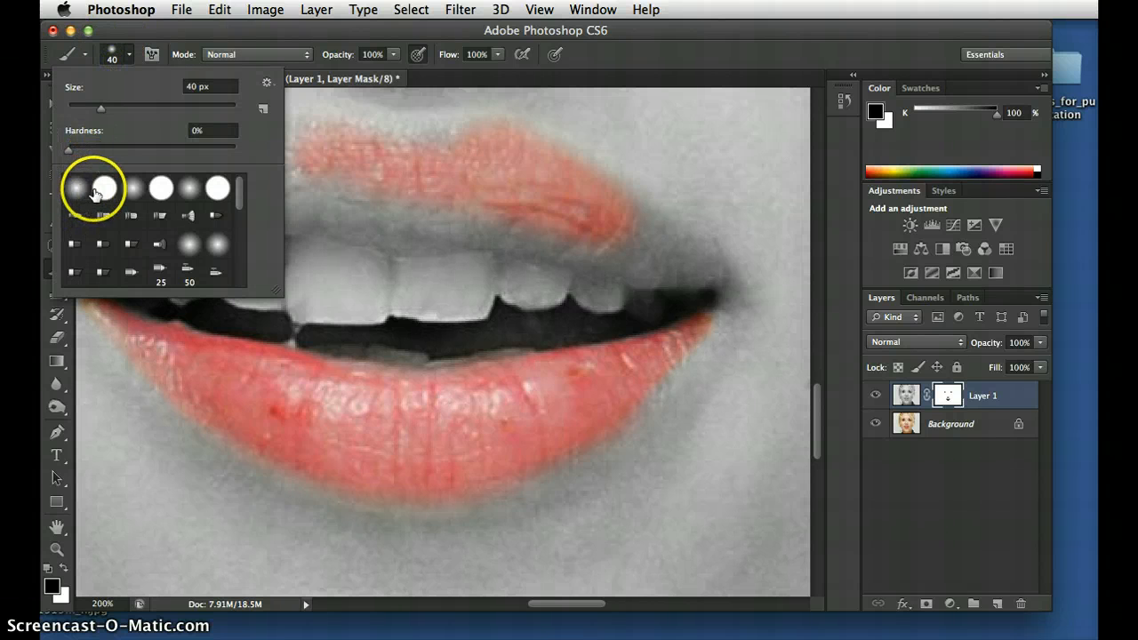
click(76, 188)
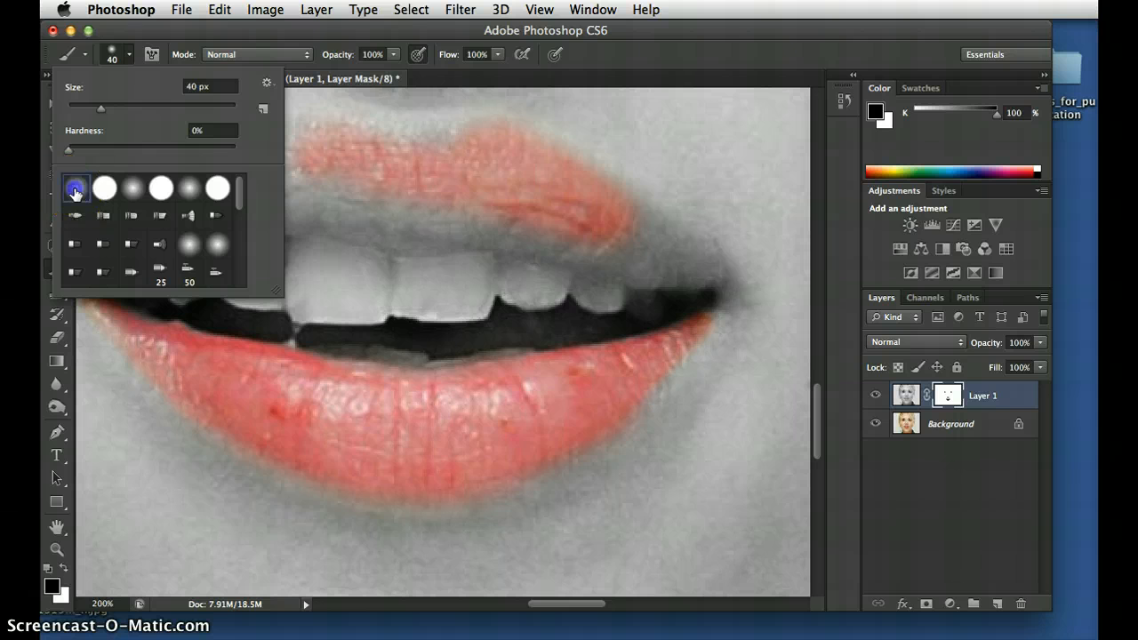
mouse_move(355, 167)
mouse_down()
mouse_move(366, 162)
mouse_move(270, 152)
mouse_move(132, 223)
mouse_move(343, 196)
mouse_move(439, 223)
mouse_move(562, 225)
mouse_move(656, 245)
mouse_up()
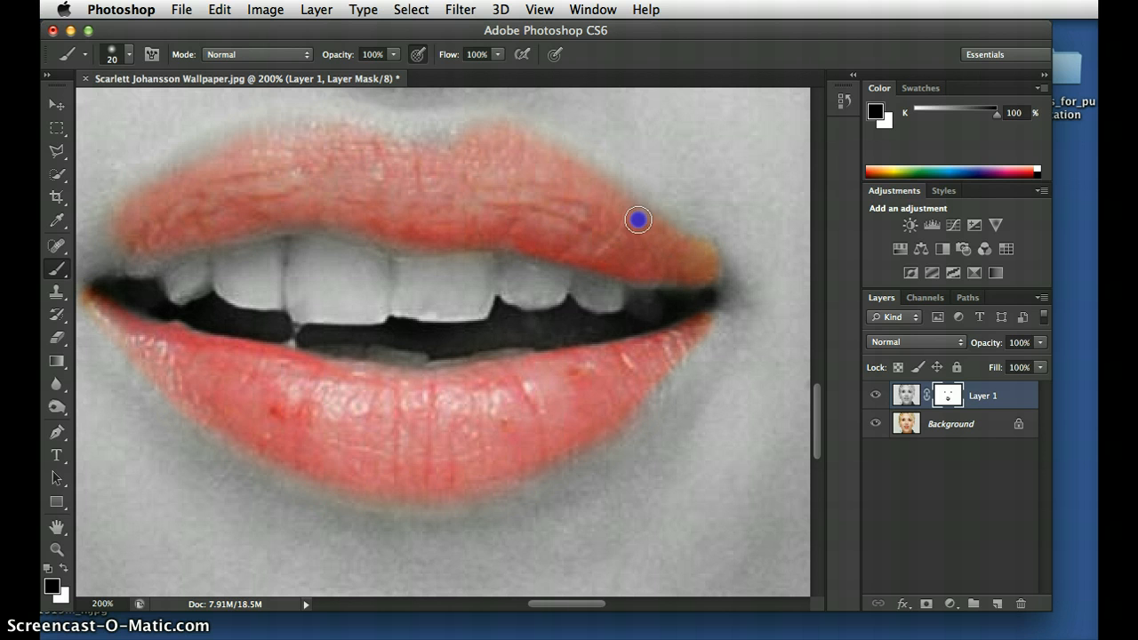
- Refine the upper lip's outline, mouth corners and inner edge on the mask with black at brush size 20
mouse_move(638, 220)
mouse_down()
mouse_move(463, 132)
mouse_move(440, 141)
mouse_move(336, 123)
mouse_move(277, 127)
mouse_move(223, 144)
mouse_move(148, 193)
mouse_move(90, 255)
mouse_move(128, 256)
mouse_up()
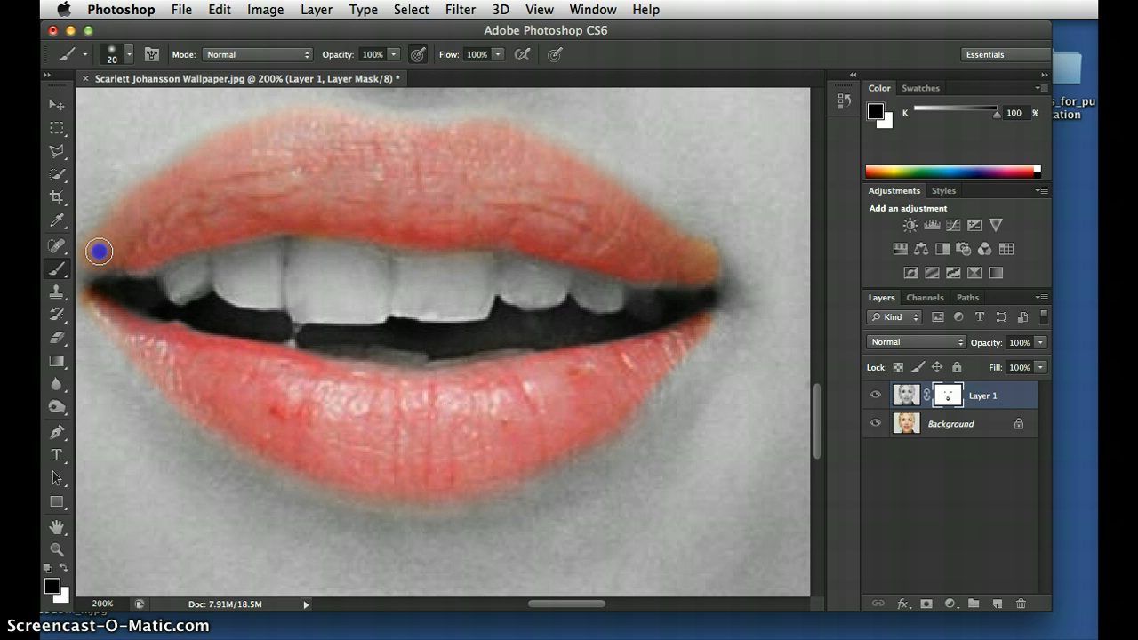
scroll(86, 271, left, 3)
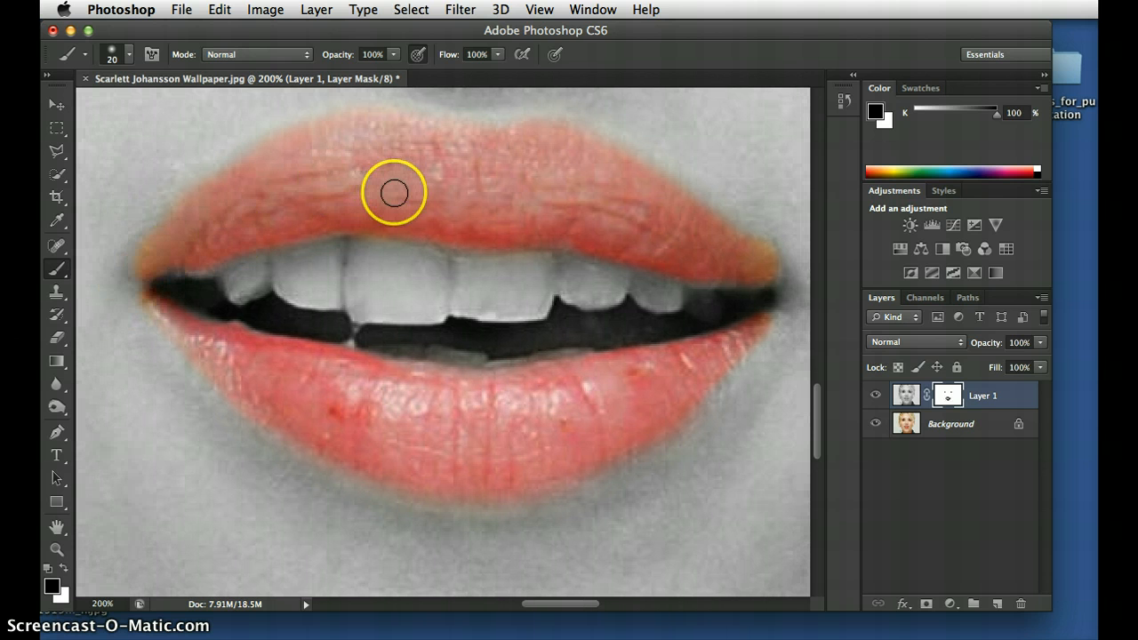
click(416, 211)
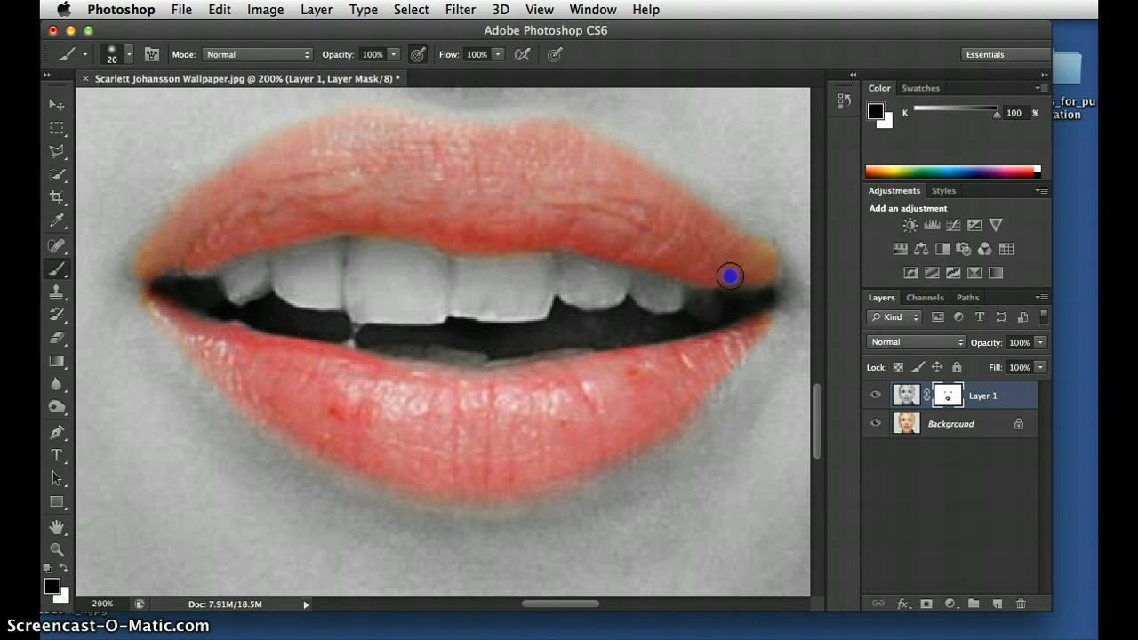
right_click(348, 219)
click(350, 219)
key(super+minus)
key(super+minus)
key(super+minus)
key(super+minus)
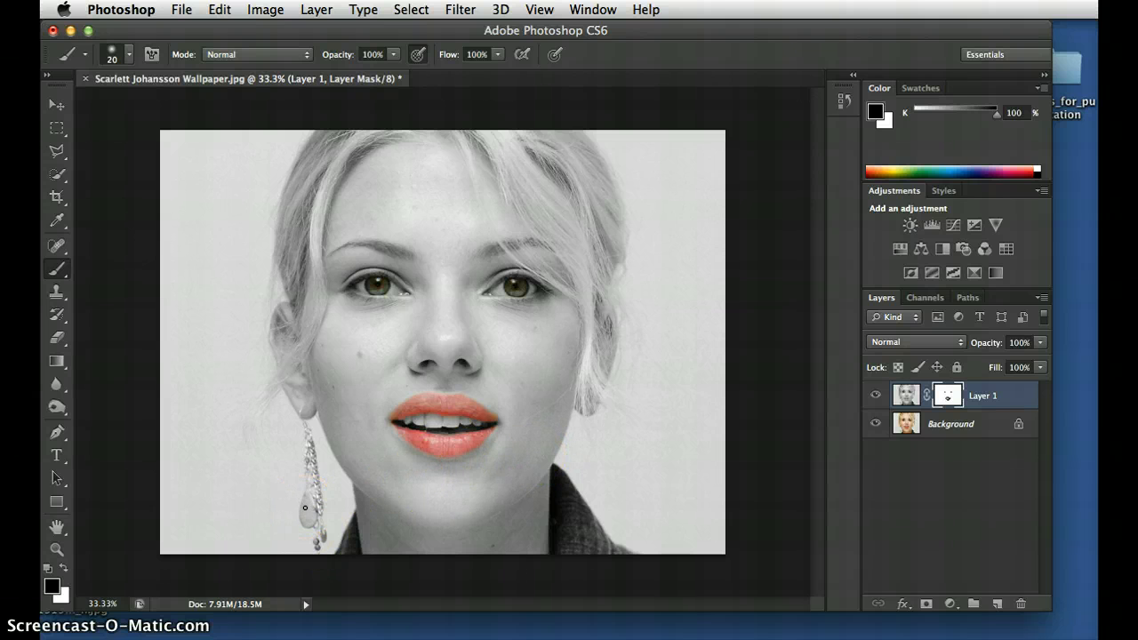
- Paint black on the mask along the outer side of the earring's teardrop stone with the size 20 brush
key(super+plus)
key(super+plus)
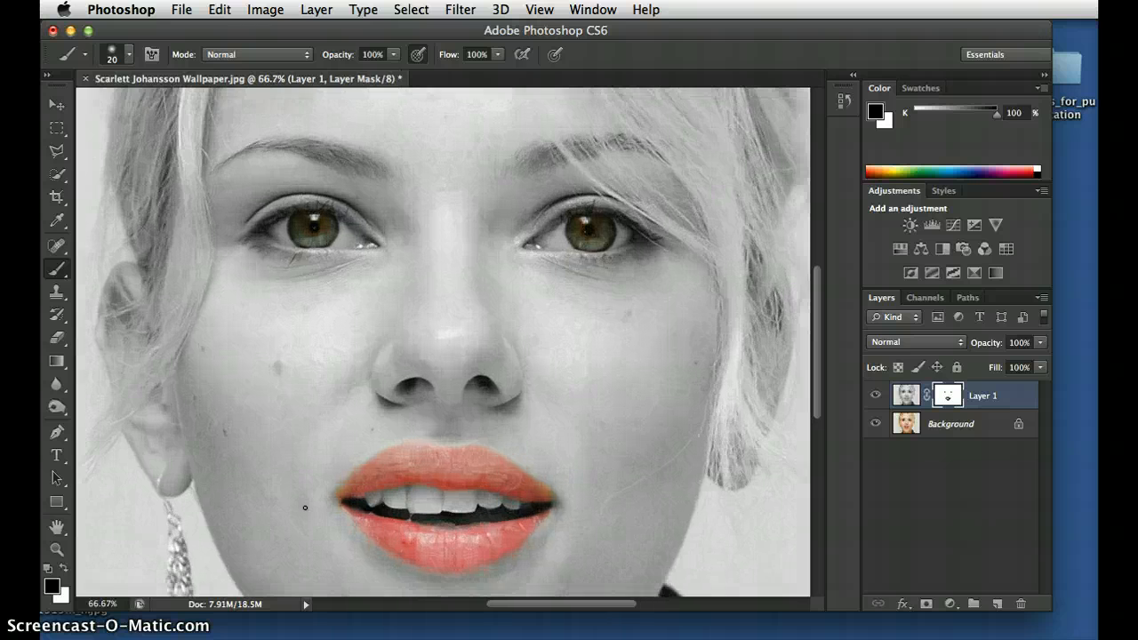
scroll(305, 508, up, 10)
scroll(305, 508, right, 3)
scroll(305, 508, down, 10)
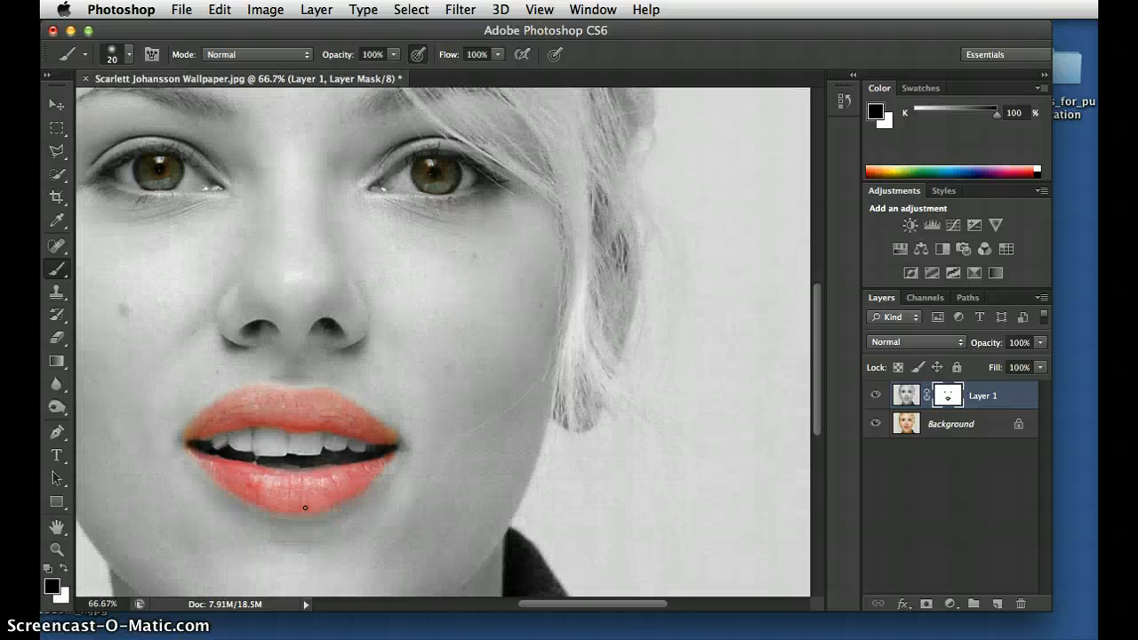
scroll(305, 508, left, 5)
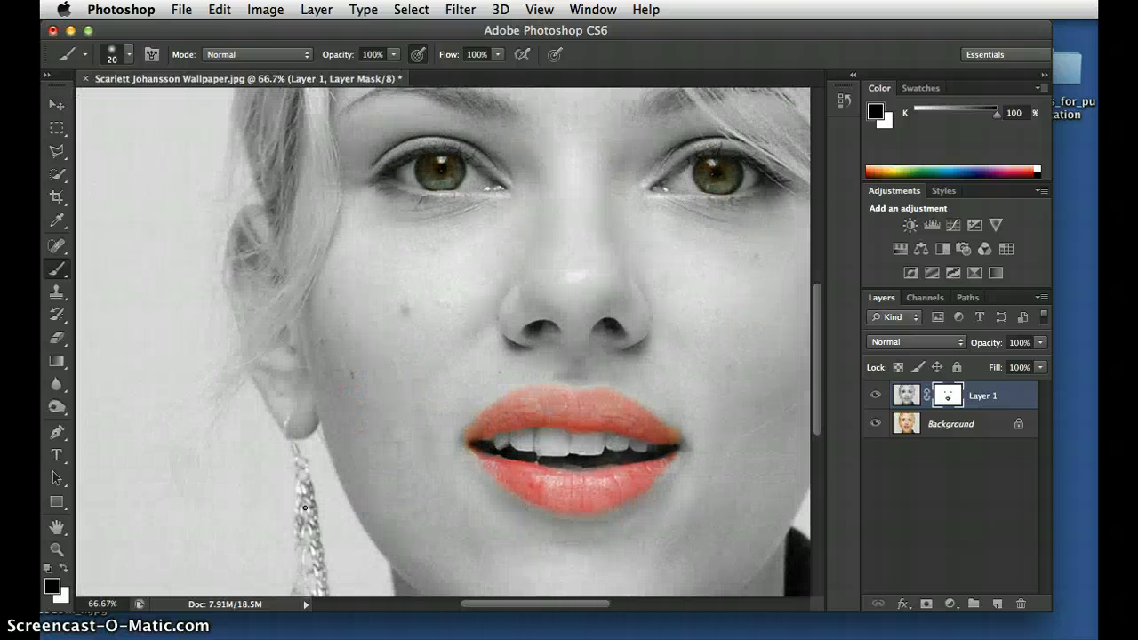
scroll(305, 507, down, 4)
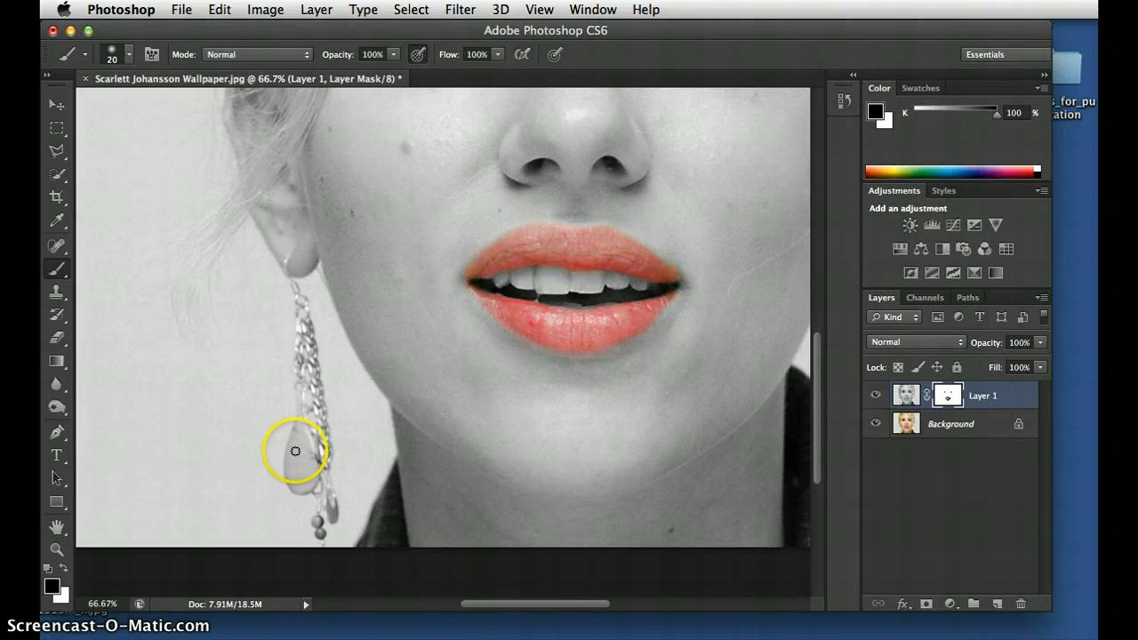
drag(292, 439, 298, 437)
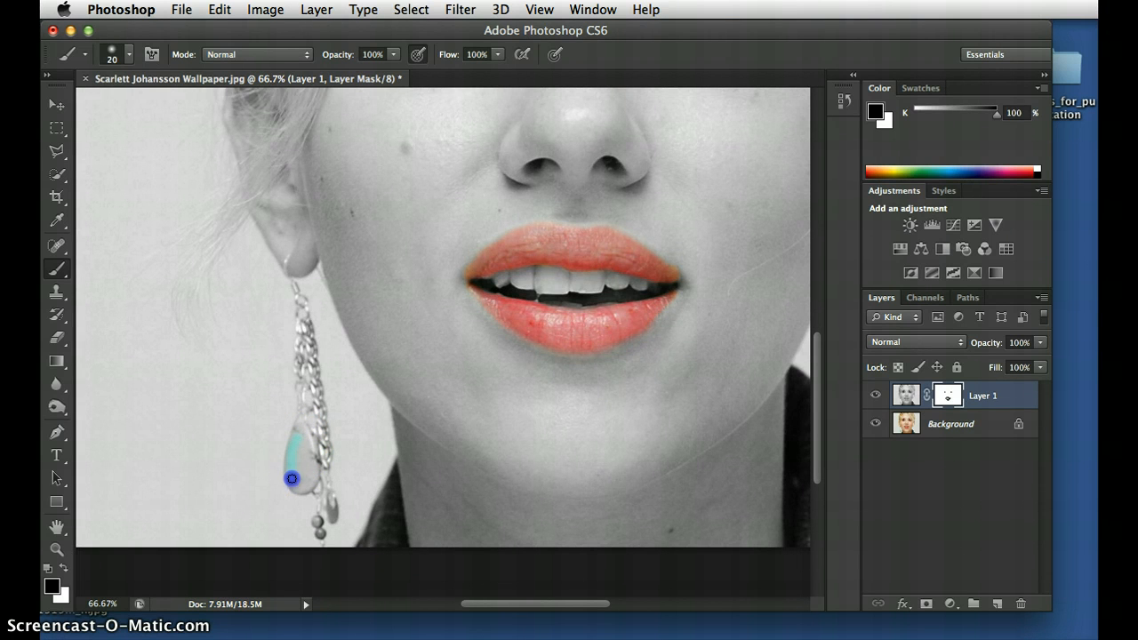
- Paint black on the mask over the rest of the teardrop stone to reveal its full turquoise colour
key(super+plus)
key(super+plus)
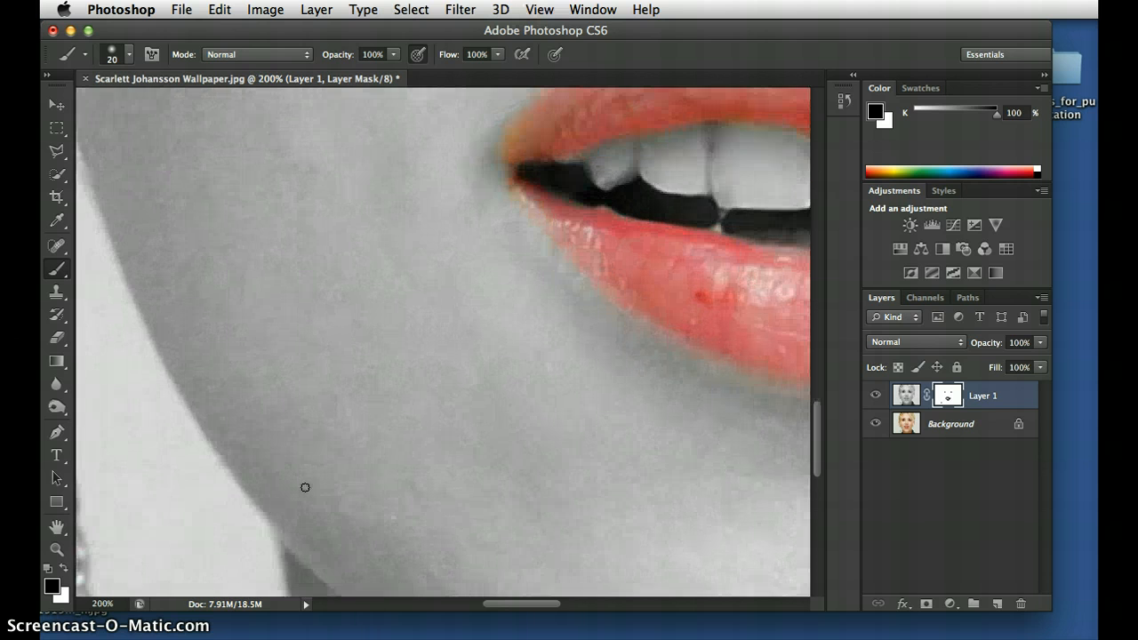
scroll(305, 487, right, 5)
scroll(305, 487, left, 10)
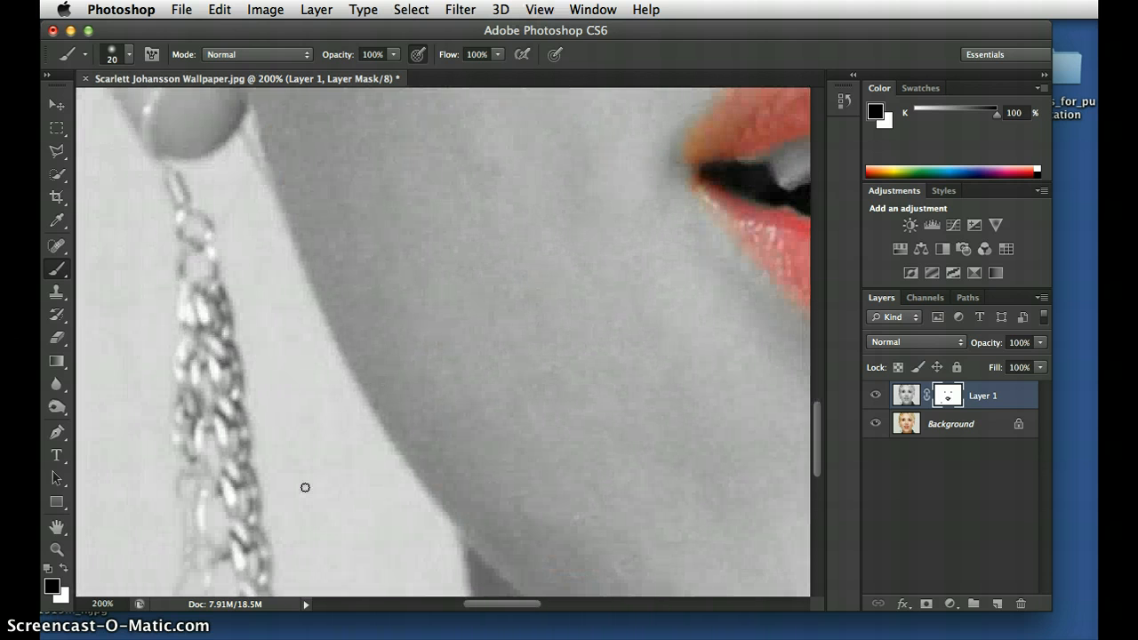
scroll(305, 484, down, 5)
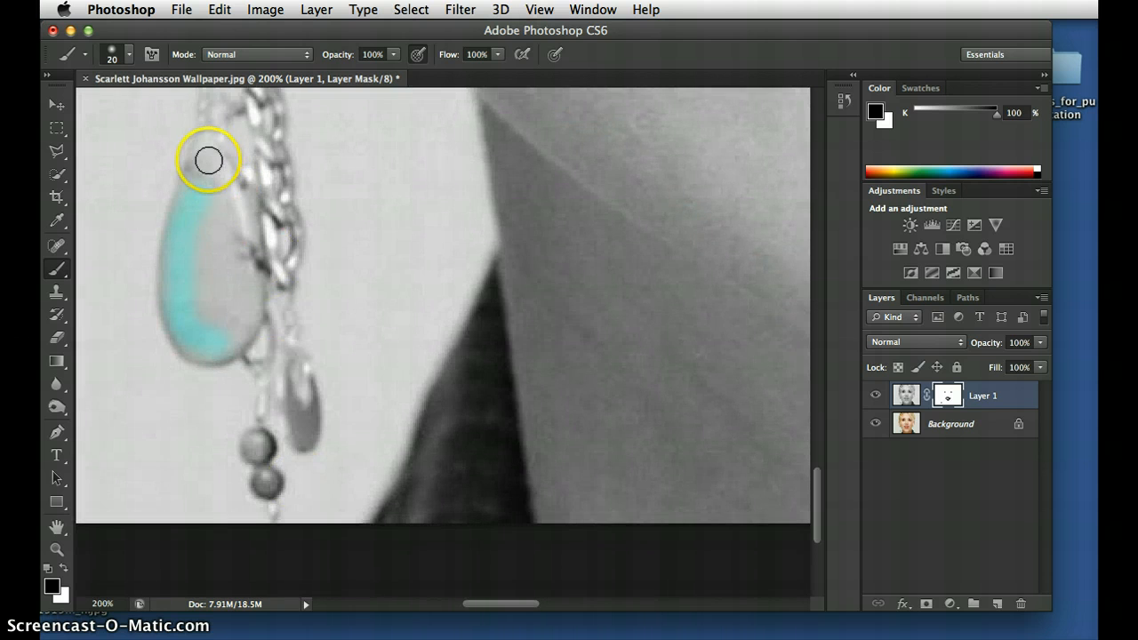
mouse_move(211, 160)
mouse_down()
mouse_move(178, 301)
mouse_move(188, 330)
mouse_move(213, 348)
mouse_move(235, 342)
mouse_move(246, 318)
mouse_move(207, 153)
mouse_move(231, 259)
mouse_move(226, 308)
mouse_move(196, 312)
mouse_move(205, 247)
mouse_move(212, 324)
mouse_move(206, 240)
mouse_move(184, 308)
mouse_move(185, 331)
mouse_move(202, 345)
mouse_move(214, 346)
mouse_move(189, 305)
mouse_move(205, 183)
mouse_move(235, 254)
mouse_move(239, 243)
mouse_move(221, 189)
mouse_up()
key(super+minus)
key(super+minus)
key(super+minus)
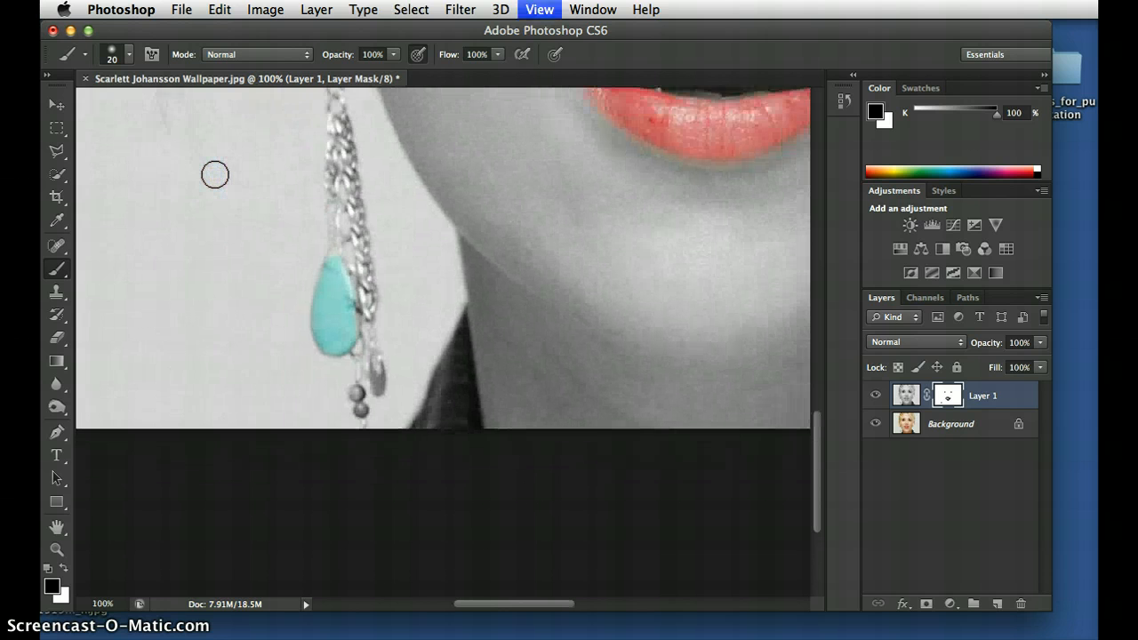
scroll(215, 175, down, 5)
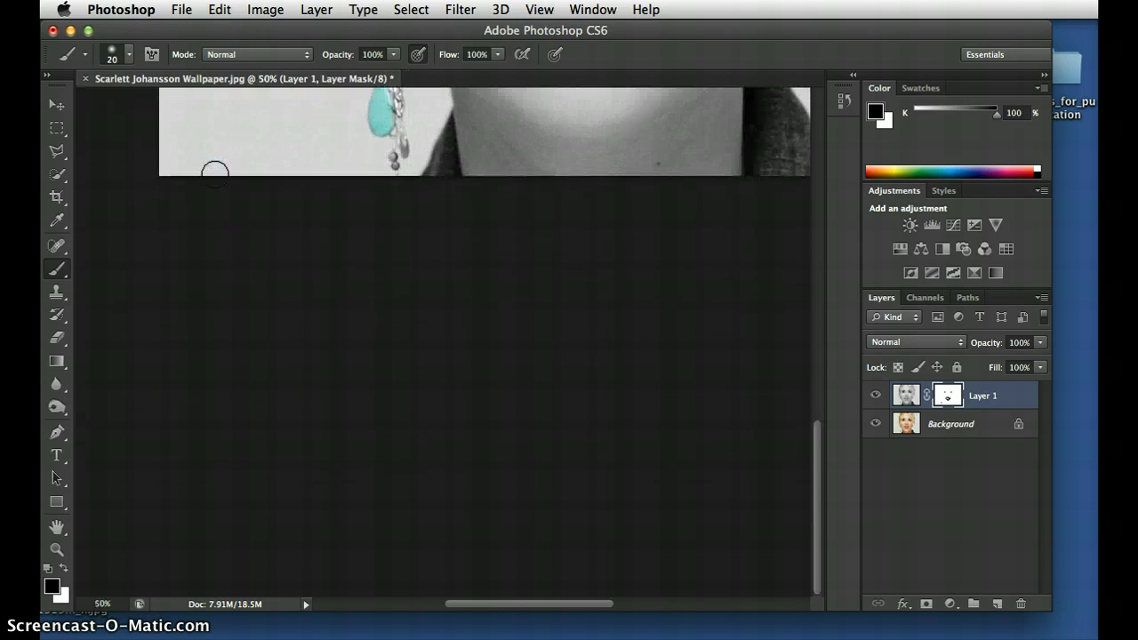
scroll(215, 174, up, 12)
scroll(215, 175, right, 1)
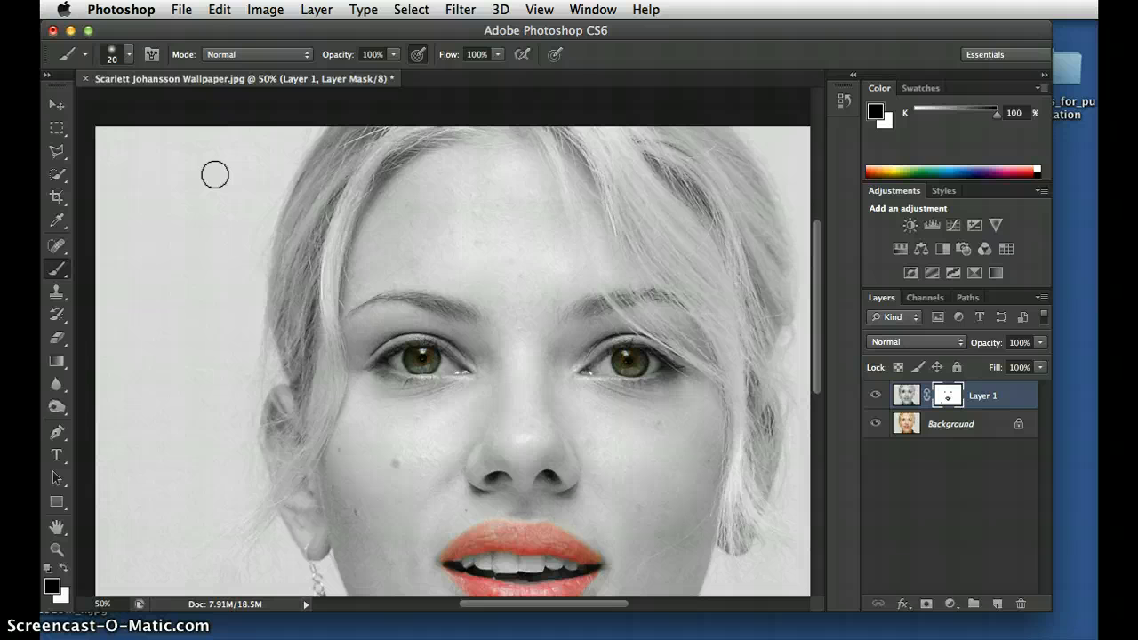
- Paint black on the mask over both cheeks with a size 400 brush at 41% opacity to add a faint blush
key(super+minus)
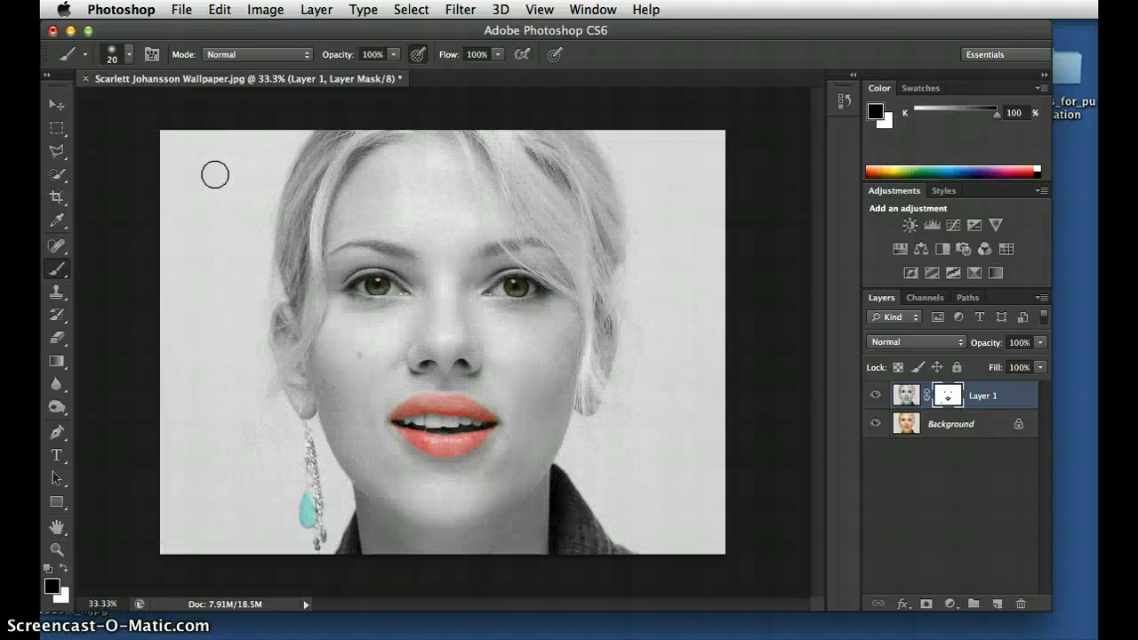
drag(313, 196, 300, 278)
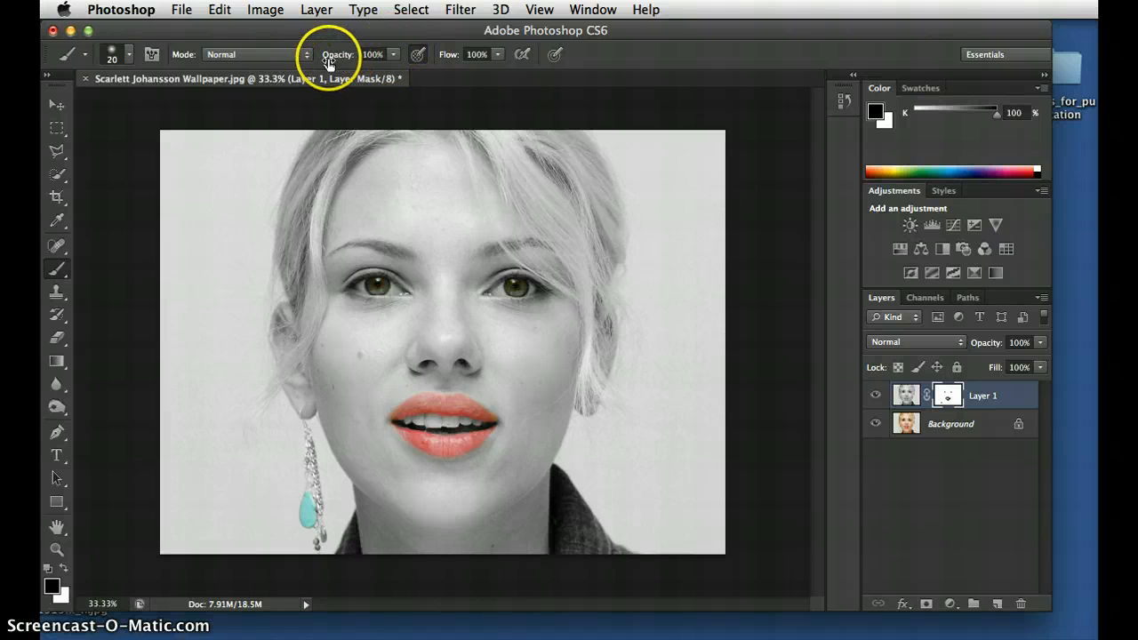
click(394, 55)
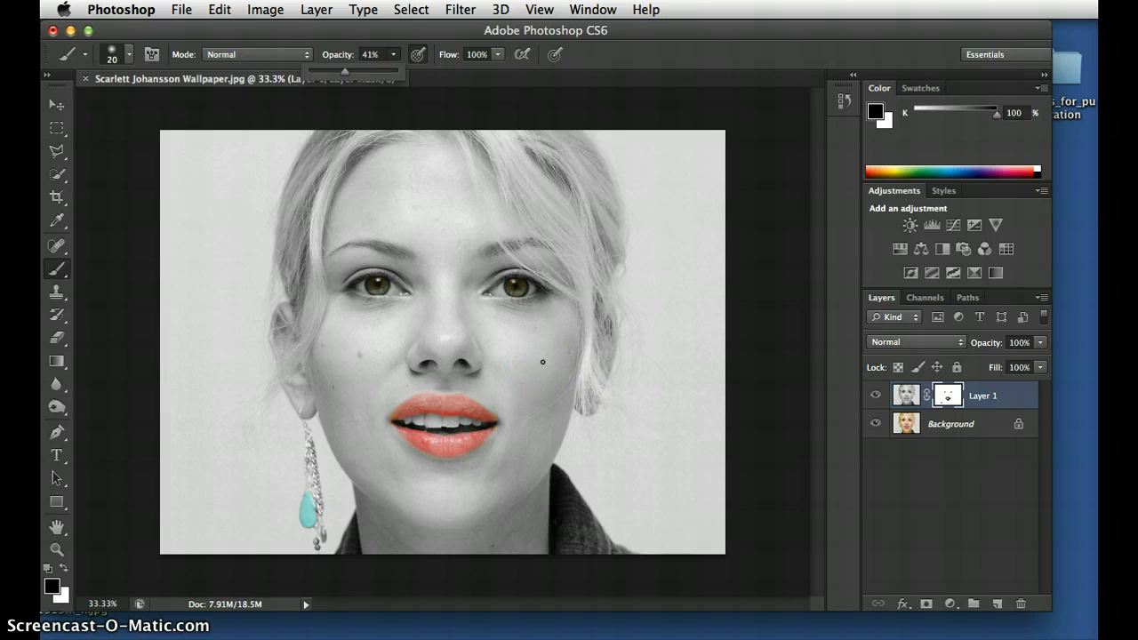
key(bracketright)
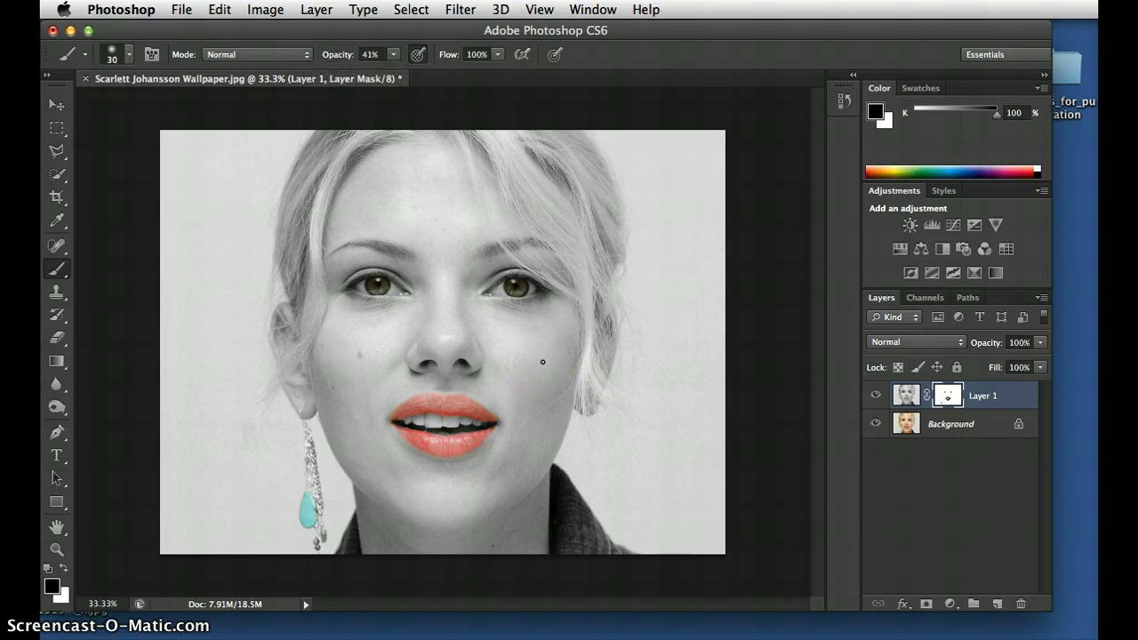
key(bracketright)
key(bracketright)
key(bracketright)
key(bracketright)
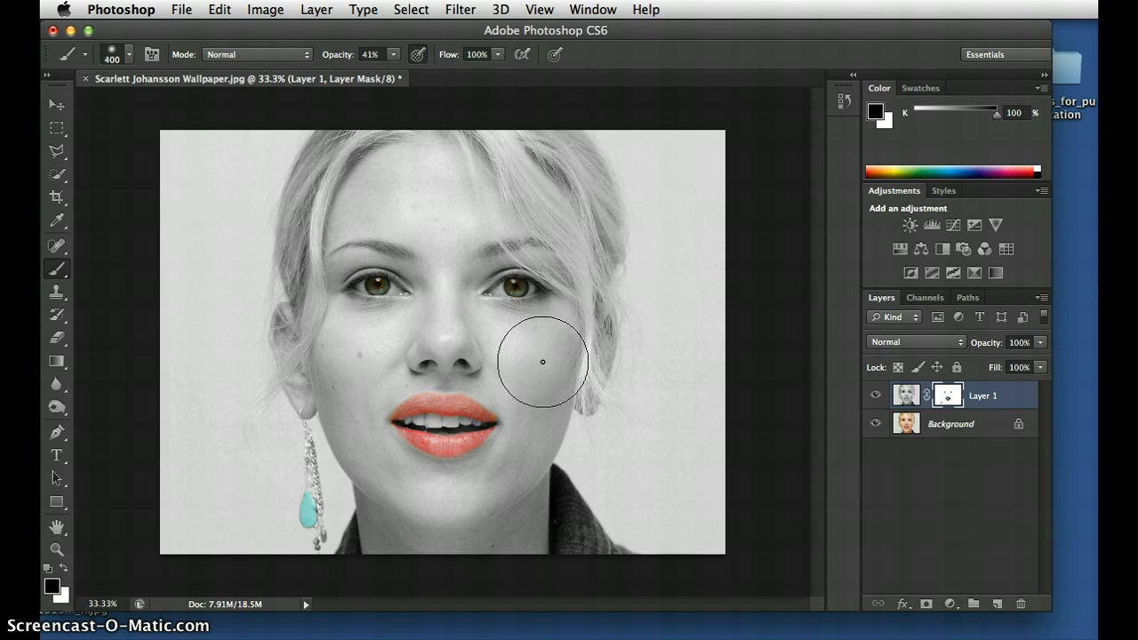
drag(543, 361, 553, 353)
key(bracketleft)
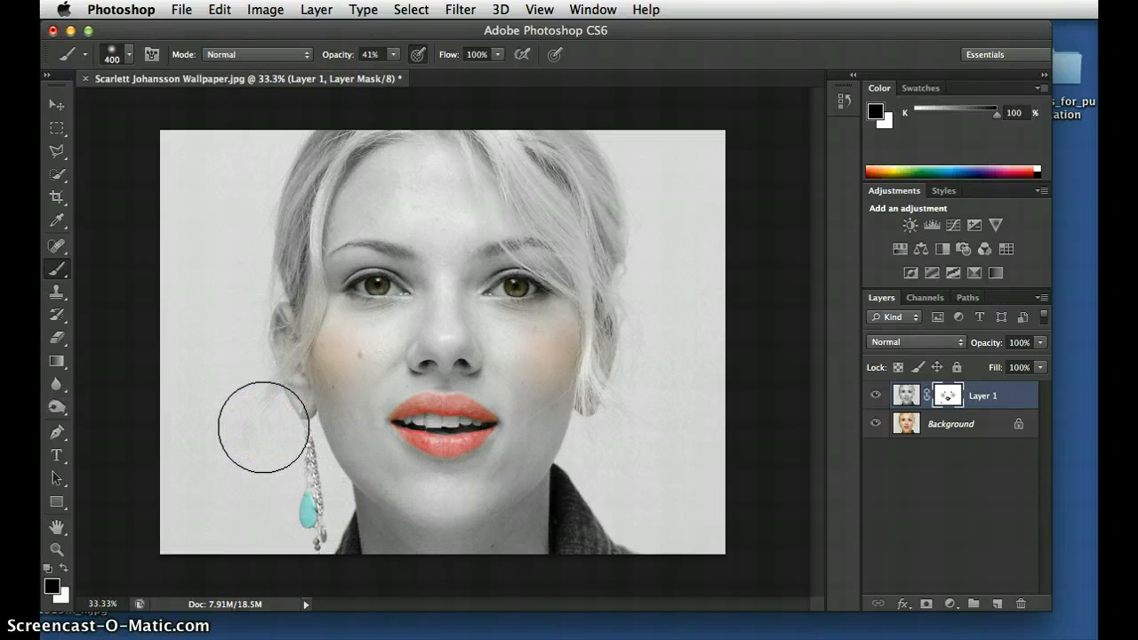
- Paint white on the mask over the hair beside both cheeks with a size 90 brush to clean up the colour spill
key(super+plus)
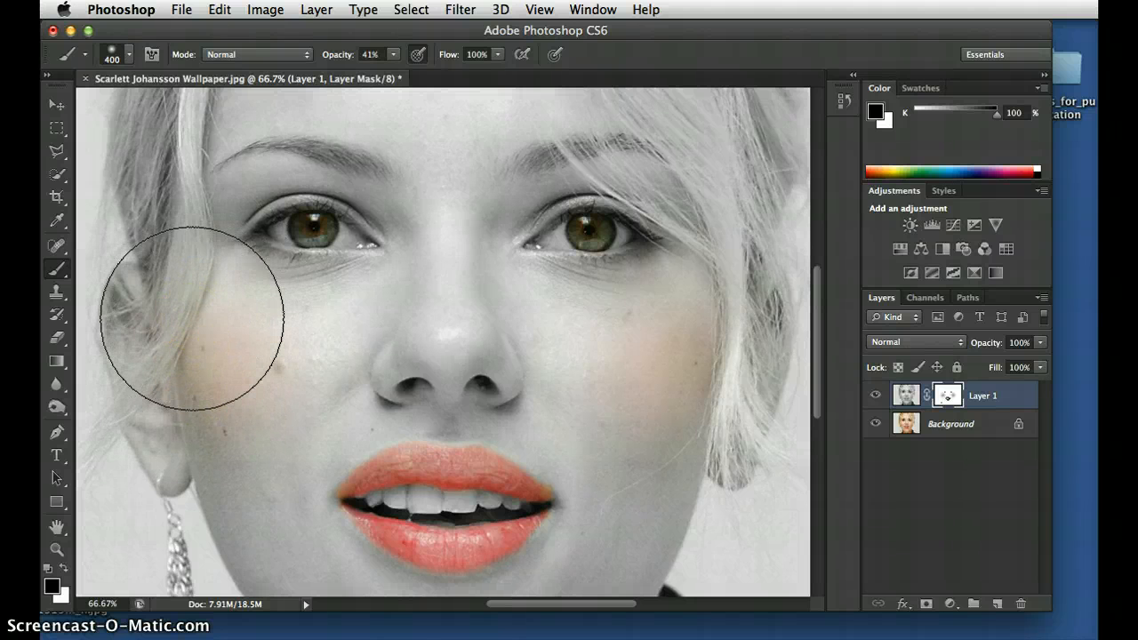
key(bracketleft)
key(bracketleft)
key(bracketleft)
key(bracketleft)
key(bracketleft)
key(bracketleft)
key(bracketleft)
key(bracketleft)
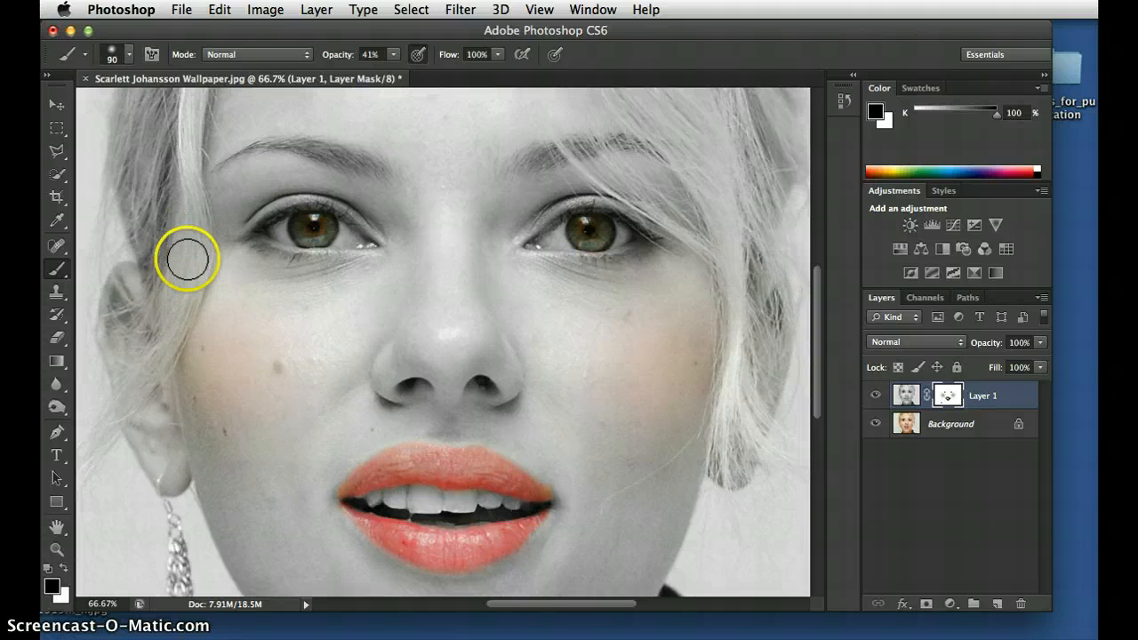
click(63, 568)
mouse_move(175, 268)
mouse_down()
mouse_move(143, 356)
mouse_move(181, 290)
mouse_move(176, 255)
mouse_move(128, 375)
mouse_move(141, 376)
mouse_move(157, 324)
mouse_move(148, 352)
mouse_up()
mouse_move(744, 282)
mouse_down()
mouse_move(745, 428)
mouse_move(753, 274)
mouse_up()
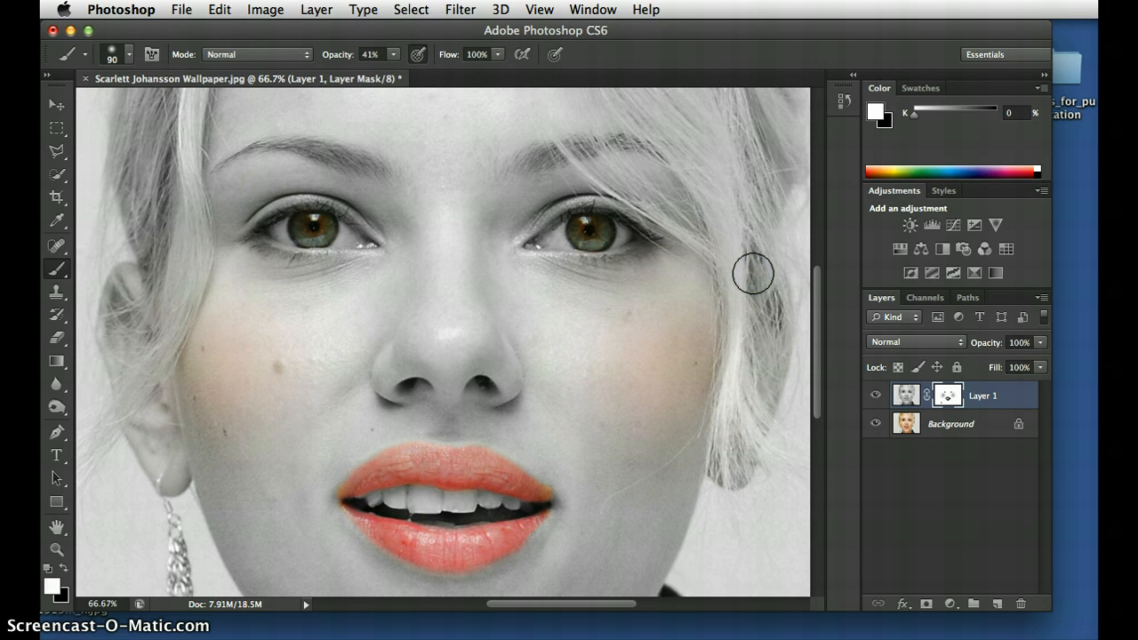
- Paint black on the mask over the main hair sections framing both sides of the face, using size 90 and 41% opacity
click(62, 569)
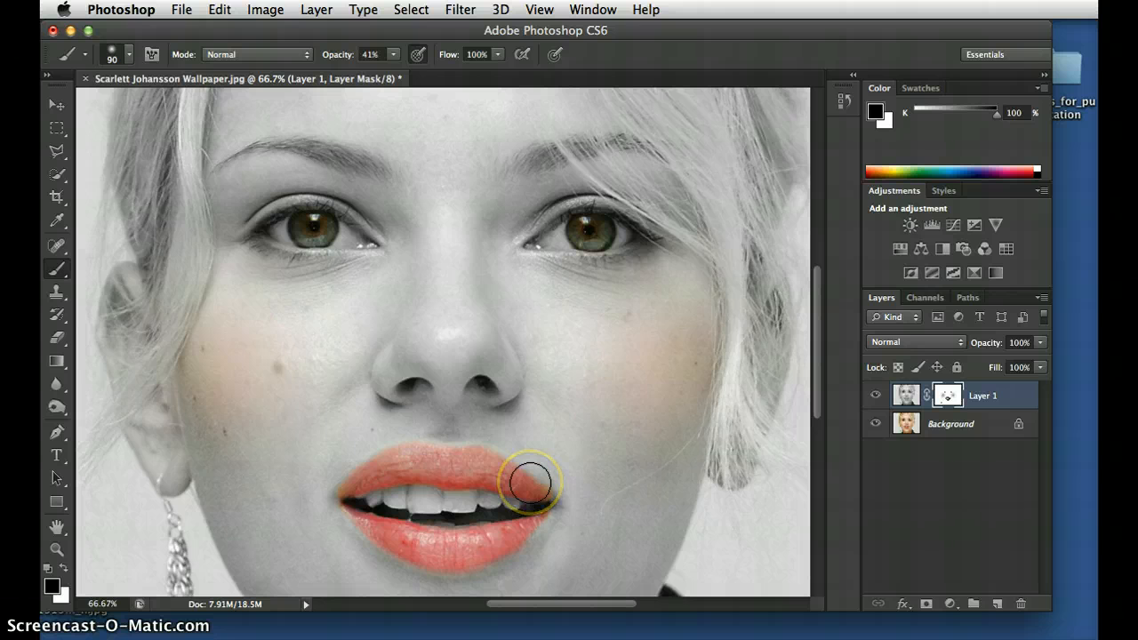
click(530, 482)
key(super+minus)
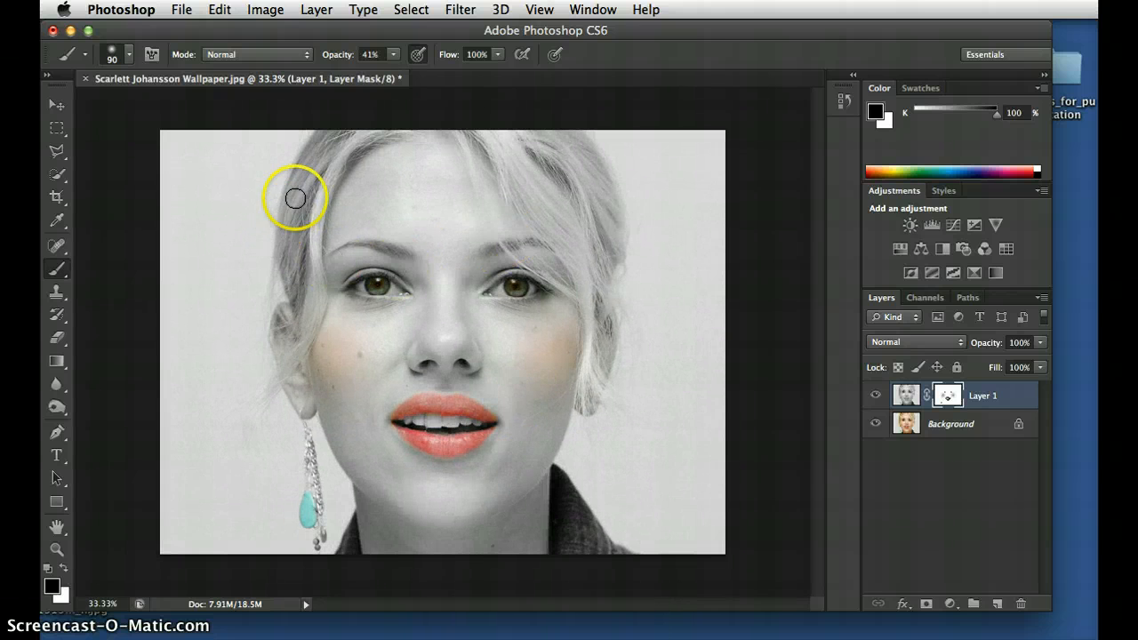
mouse_move(347, 145)
mouse_down()
mouse_move(322, 188)
mouse_move(316, 277)
mouse_move(306, 240)
mouse_move(348, 141)
mouse_move(323, 137)
mouse_move(308, 166)
mouse_move(282, 245)
mouse_move(283, 278)
mouse_move(299, 219)
mouse_move(295, 298)
mouse_move(317, 278)
mouse_up()
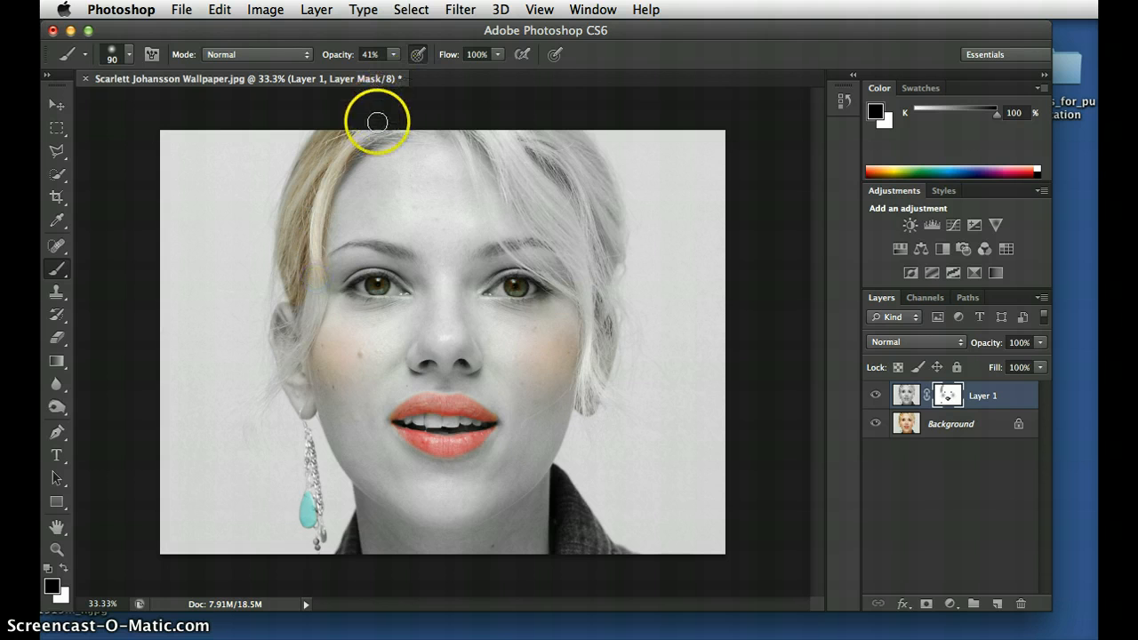
right_click(373, 141)
mouse_move(374, 140)
mouse_down()
mouse_move(343, 161)
mouse_move(373, 132)
mouse_up()
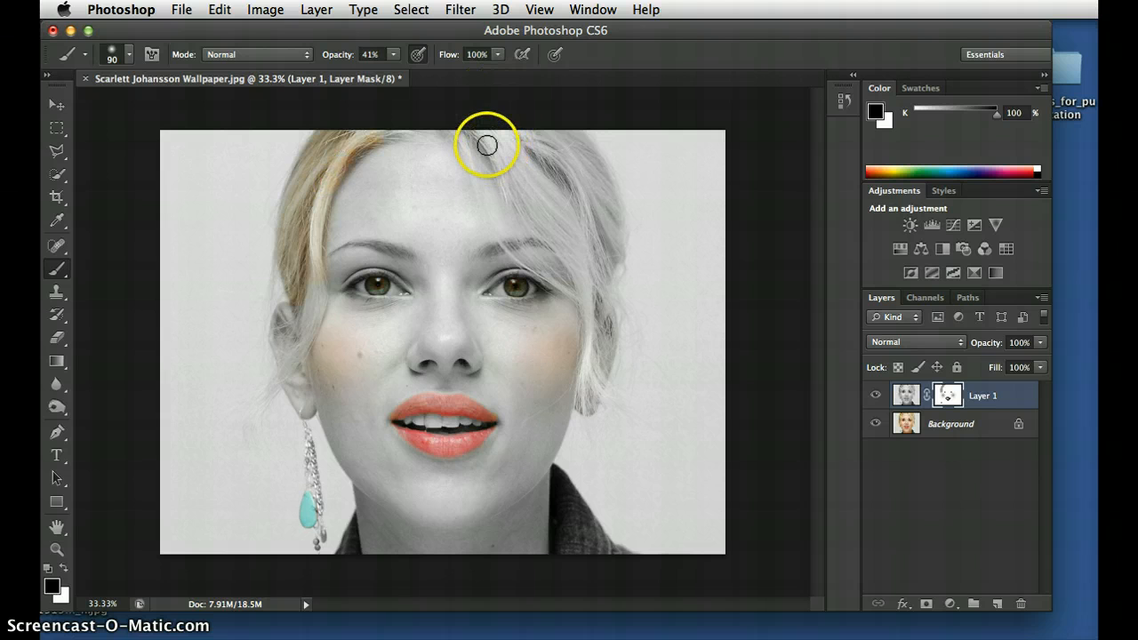
mouse_move(488, 147)
mouse_down()
mouse_move(578, 261)
mouse_move(596, 385)
mouse_up()
- Paint black on the mask over the fine fringe strands and adjoining hair, using brush size 40 and lowering the opacity to 24%
key(super+equal)
key(super+equal)
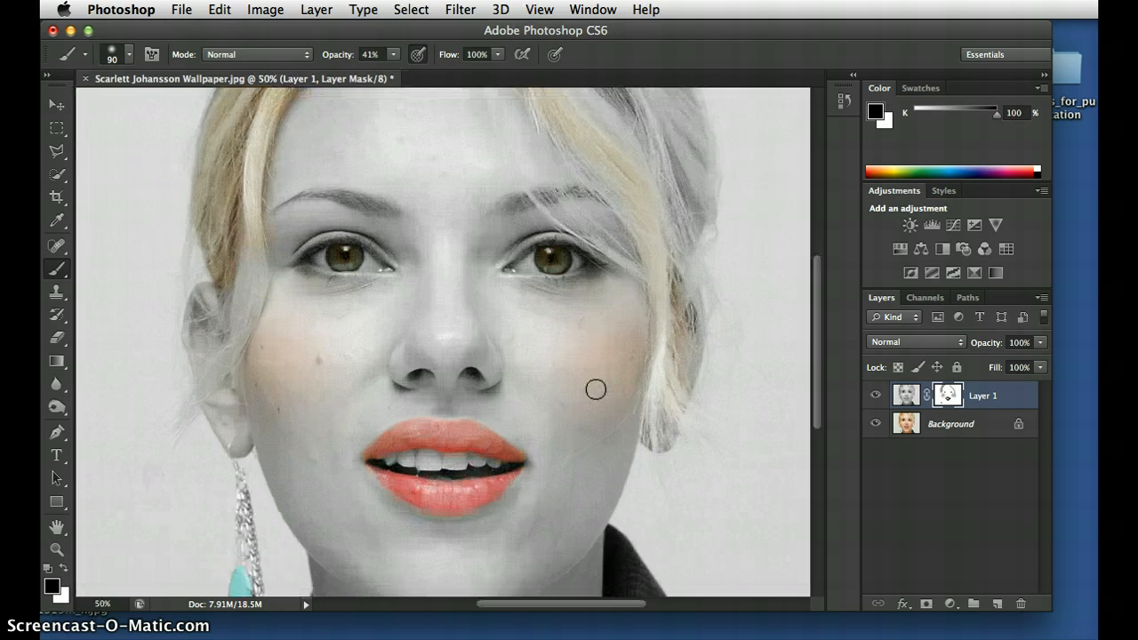
scroll(596, 389, up, 3)
scroll(594, 389, up, 1)
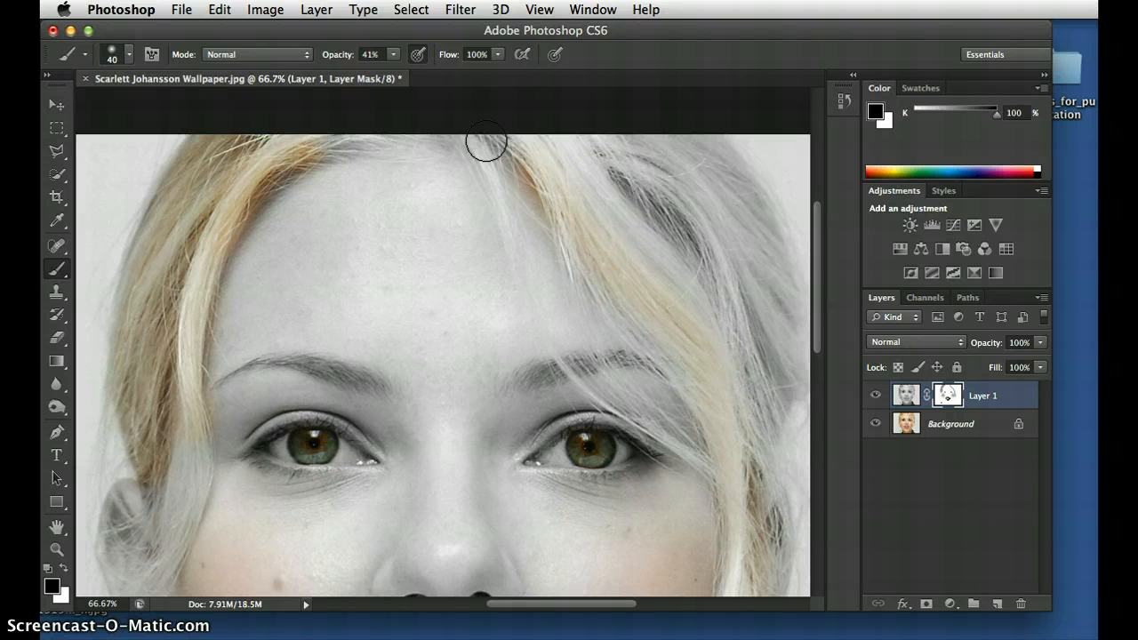
click(473, 142)
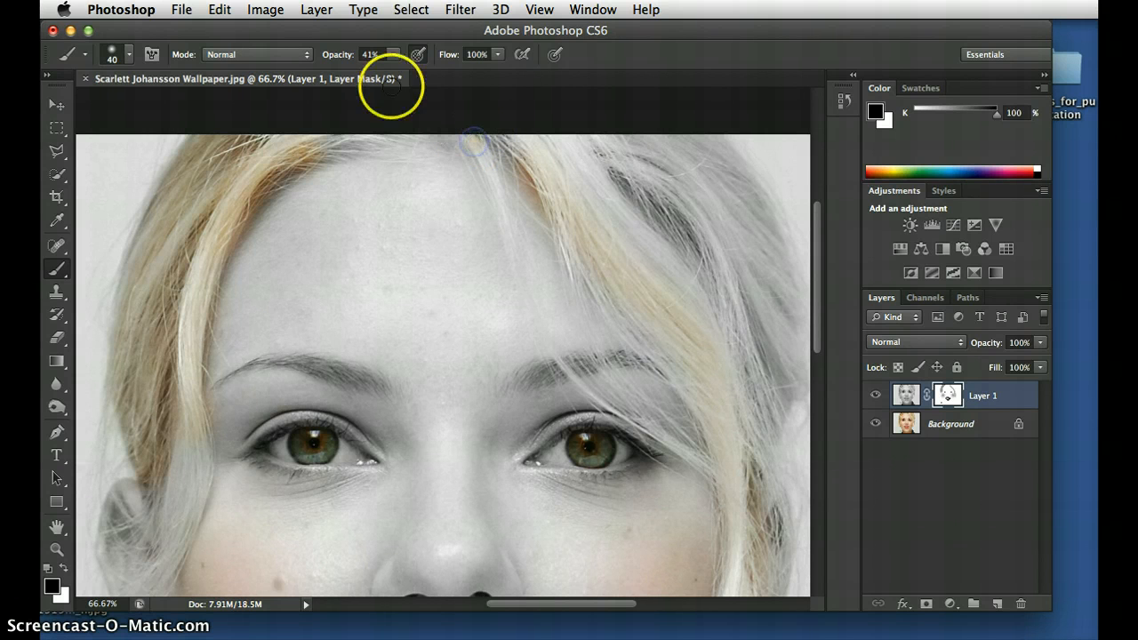
click(393, 56)
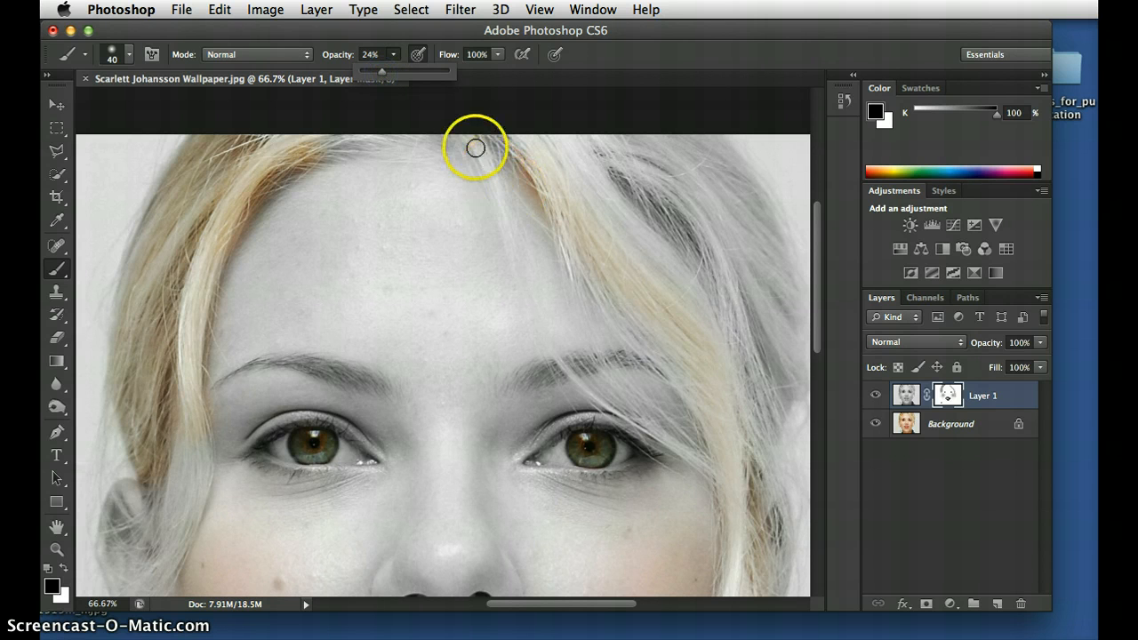
click(477, 157)
mouse_move(478, 157)
mouse_down()
mouse_move(563, 363)
mouse_move(702, 453)
mouse_move(640, 408)
mouse_move(650, 400)
mouse_move(615, 361)
mouse_move(570, 234)
mouse_move(598, 295)
mouse_move(691, 391)
mouse_move(715, 458)
mouse_move(592, 191)
mouse_move(647, 255)
mouse_move(699, 369)
mouse_move(659, 220)
mouse_move(589, 172)
mouse_move(587, 158)
mouse_move(661, 190)
mouse_move(724, 320)
mouse_move(735, 396)
mouse_move(705, 305)
mouse_move(569, 158)
mouse_up()
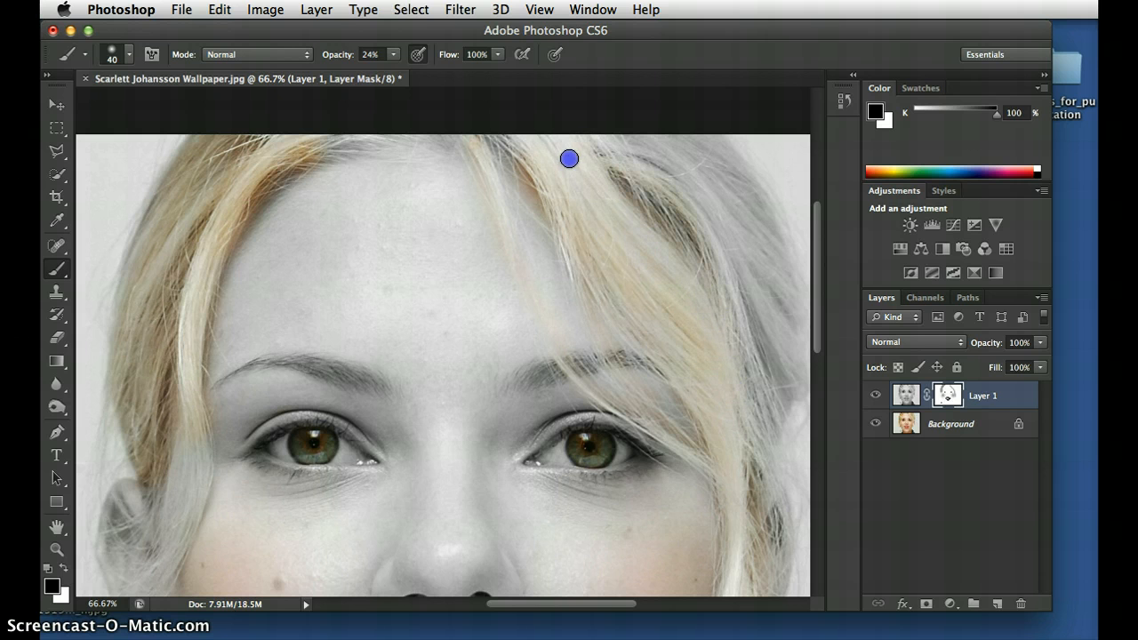
mouse_move(681, 227)
mouse_down()
mouse_move(738, 278)
mouse_move(777, 394)
mouse_up()
- Paint black on the mask over the remaining grey hair near the ear and along the hairline with a size 70 brush at 24% opacity
key(super+minus)
key(super+minus)
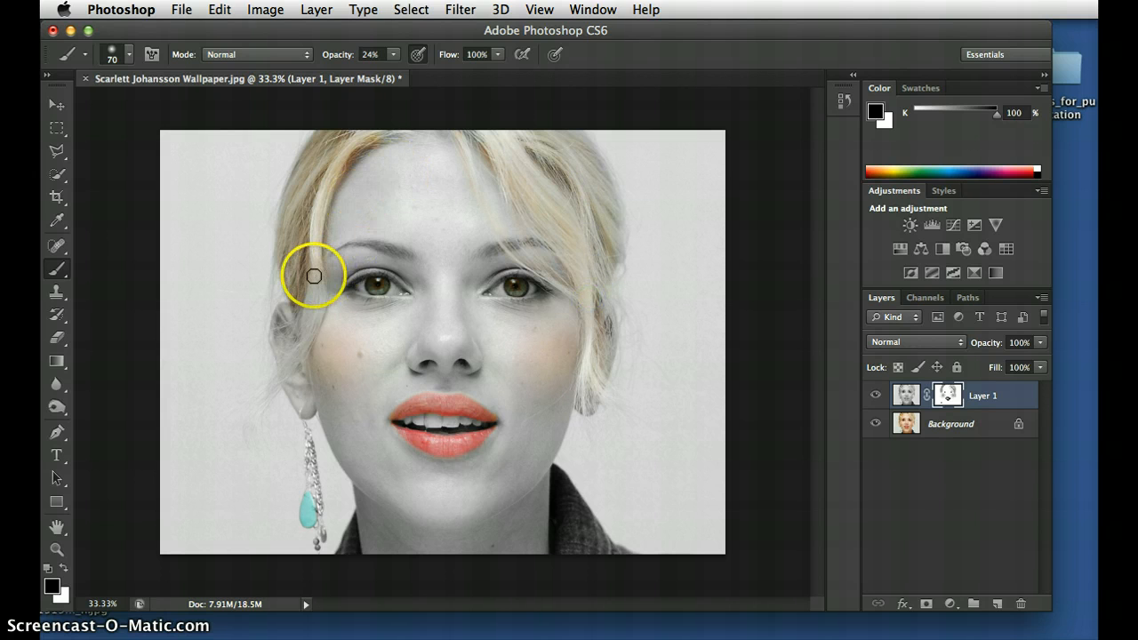
right_click(314, 276)
right_click(313, 277)
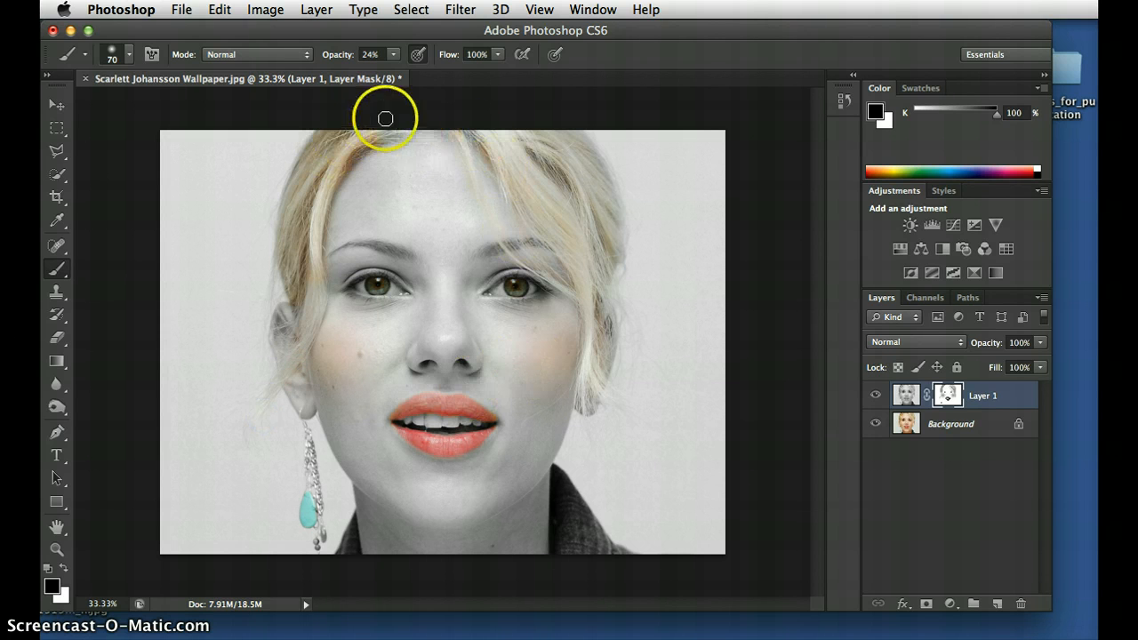
drag(383, 140, 400, 140)
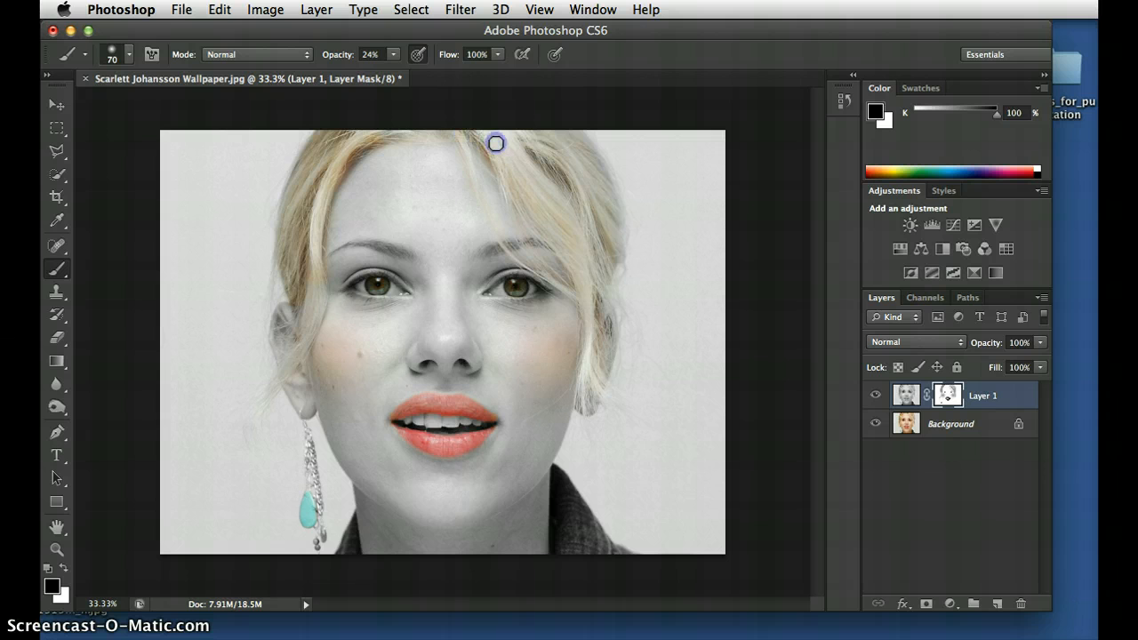
drag(496, 143, 557, 187)
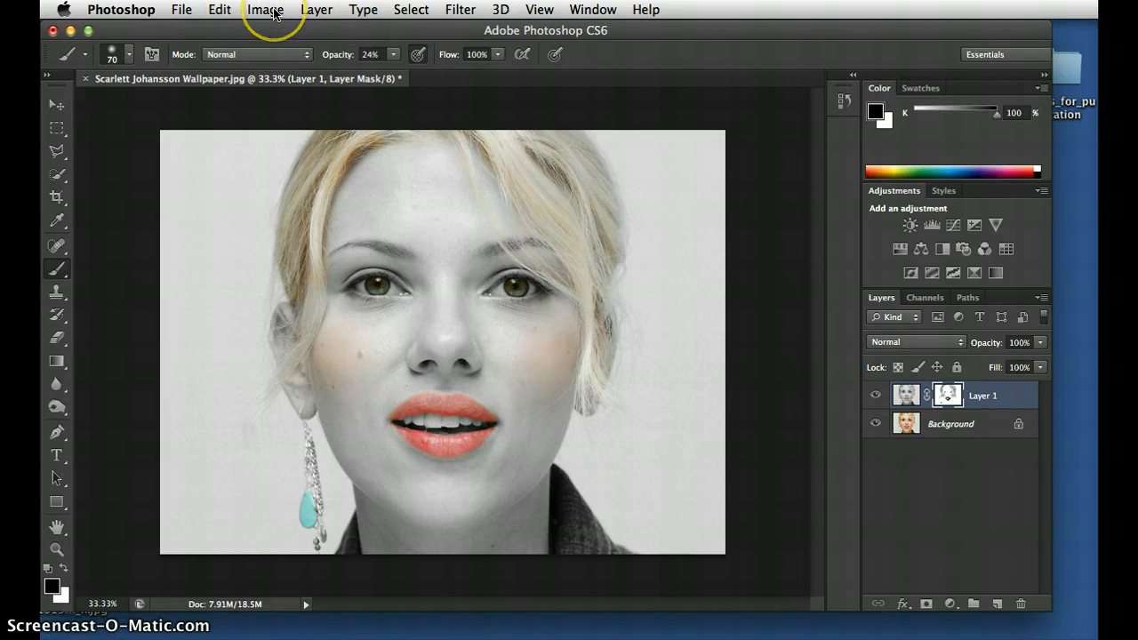
- Flatten the image and save it as a quality 7 JPEG on the Desktop, replacing Scarlett Johansson Wallpaper.jpg
click(317, 10)
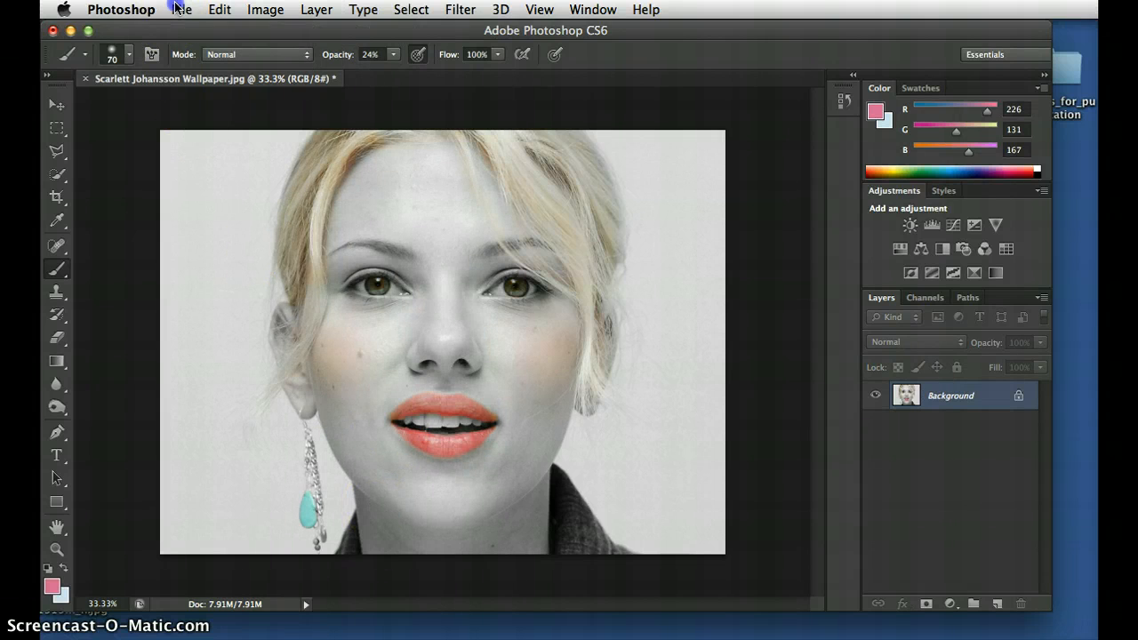
click(181, 10)
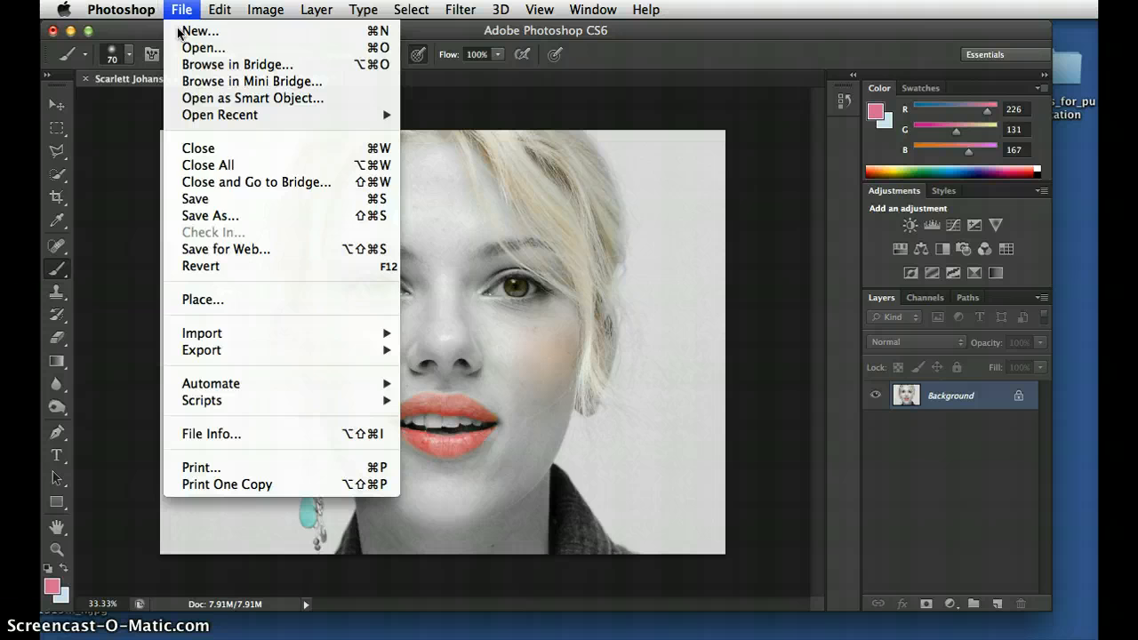
click(207, 216)
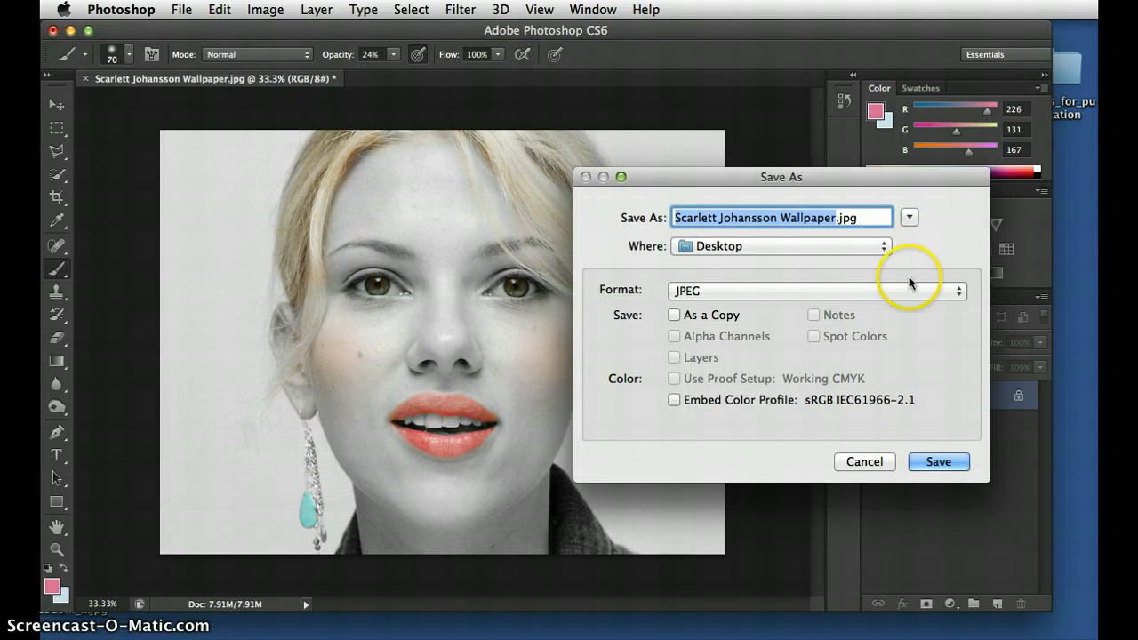
click(959, 456)
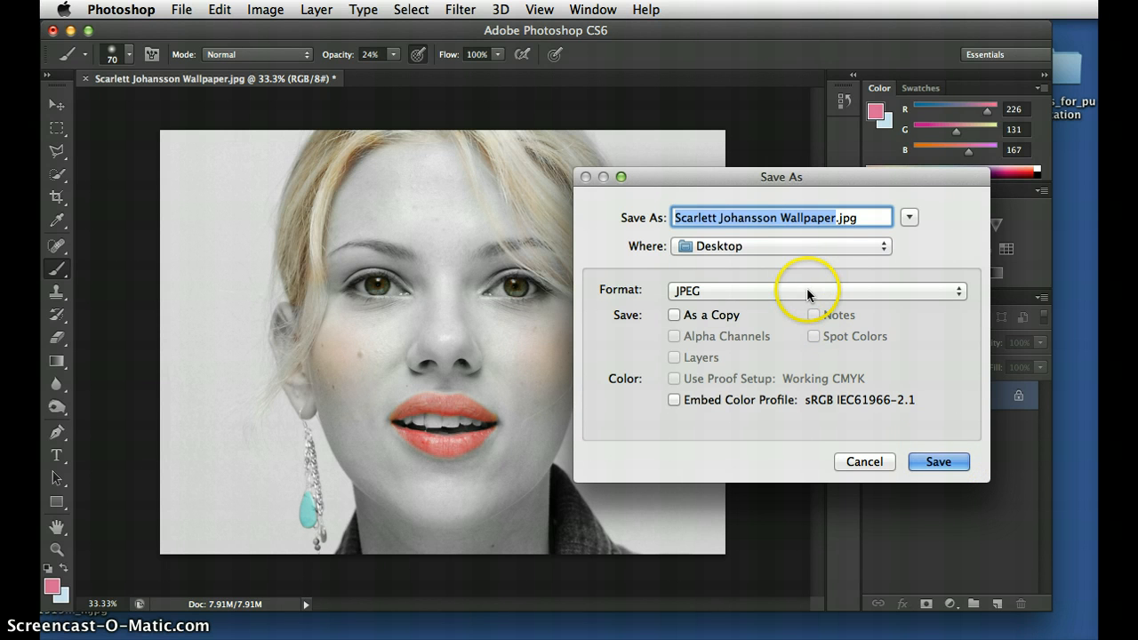
click(930, 464)
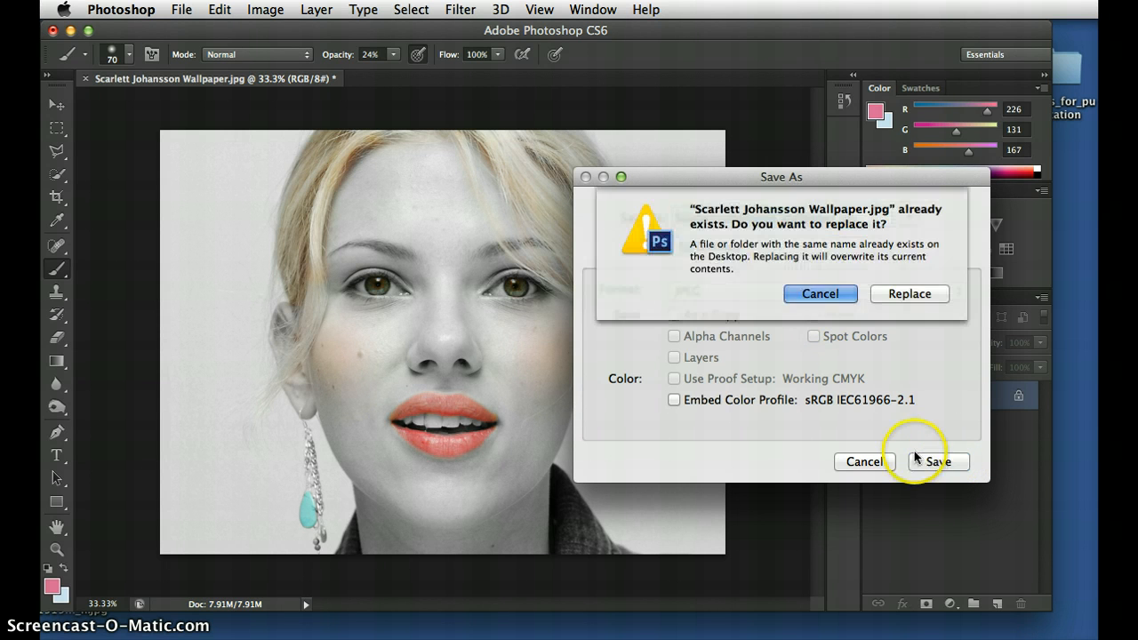
click(909, 294)
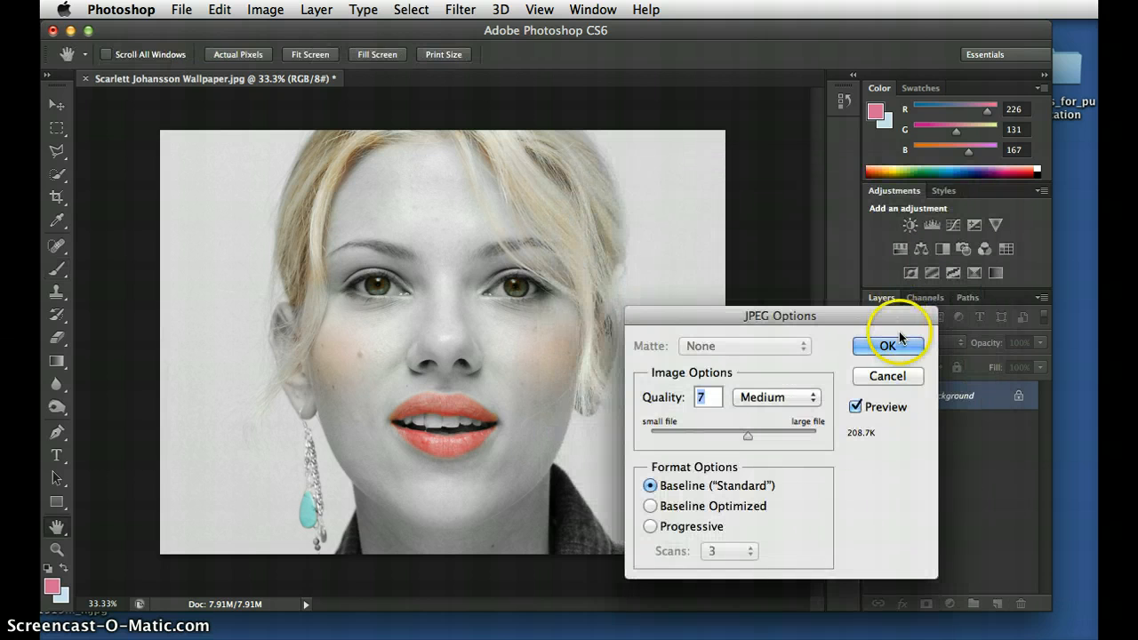
click(886, 346)
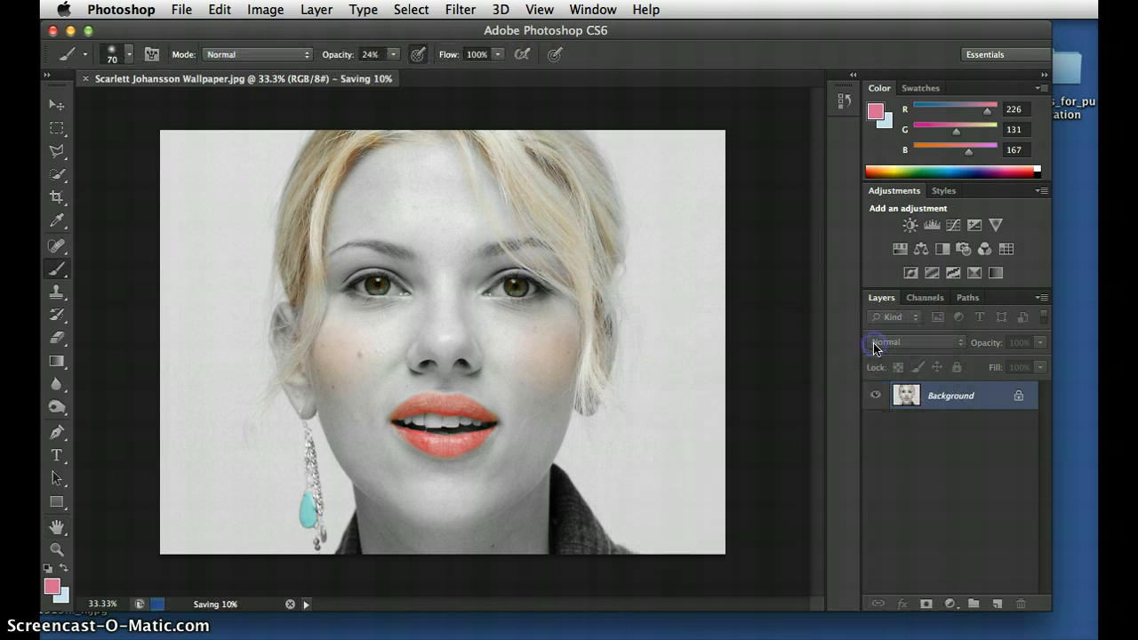
- Open the recently used file yellowex.psd
click(181, 10)
mouse_move(214, 118)
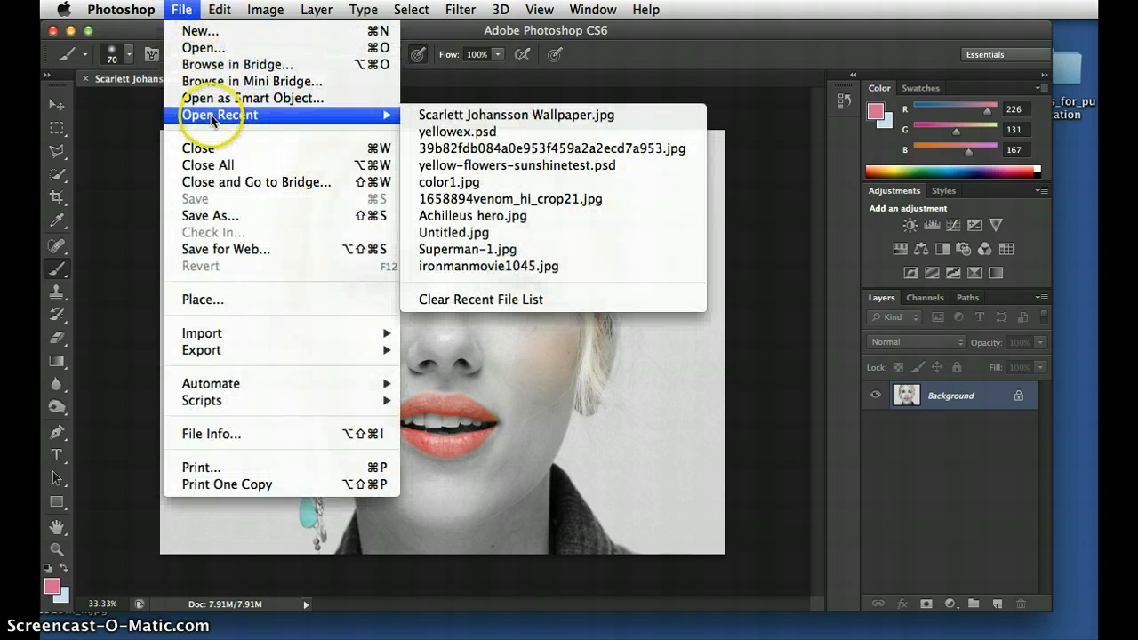
click(439, 133)
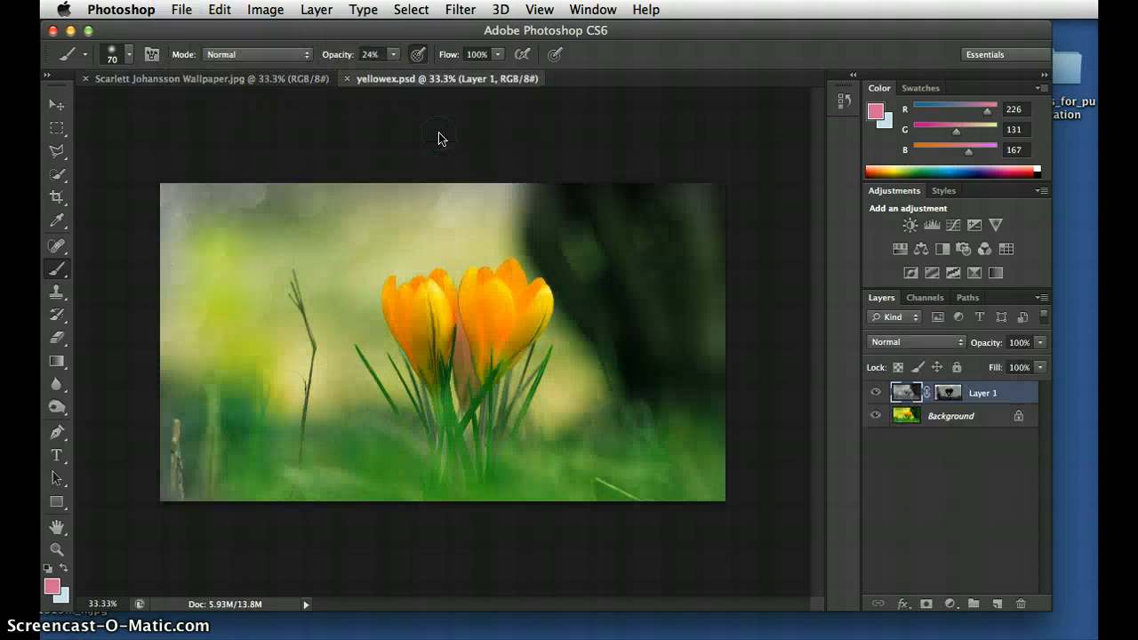
- Hide and show Layer 1 twice to compare the flower photo with and without its masked black and white layer
click(875, 393)
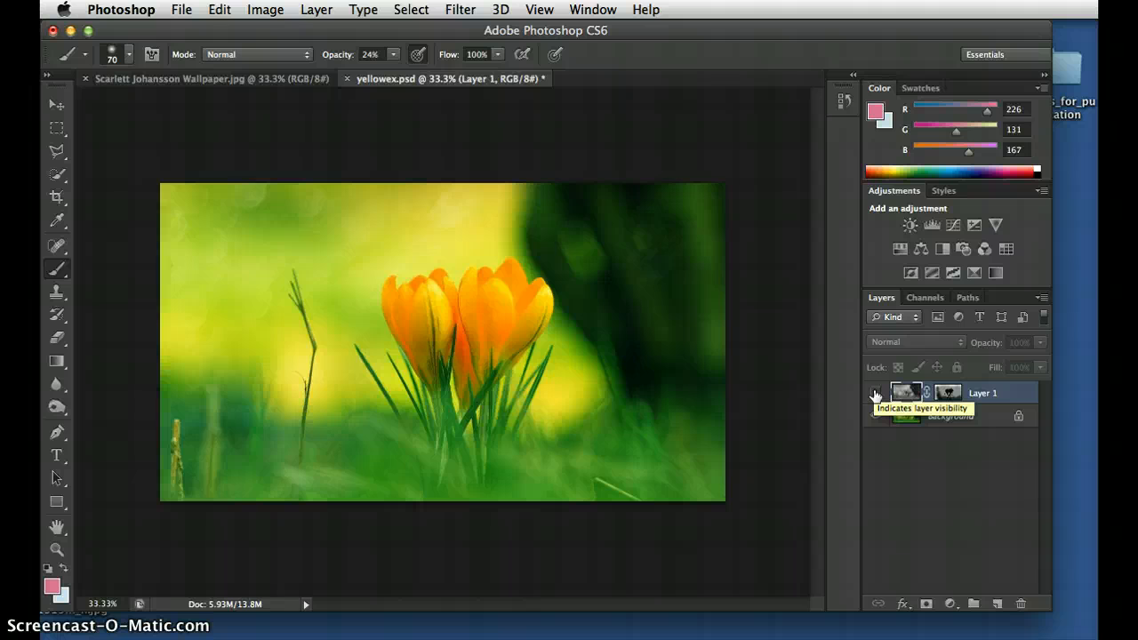
click(876, 393)
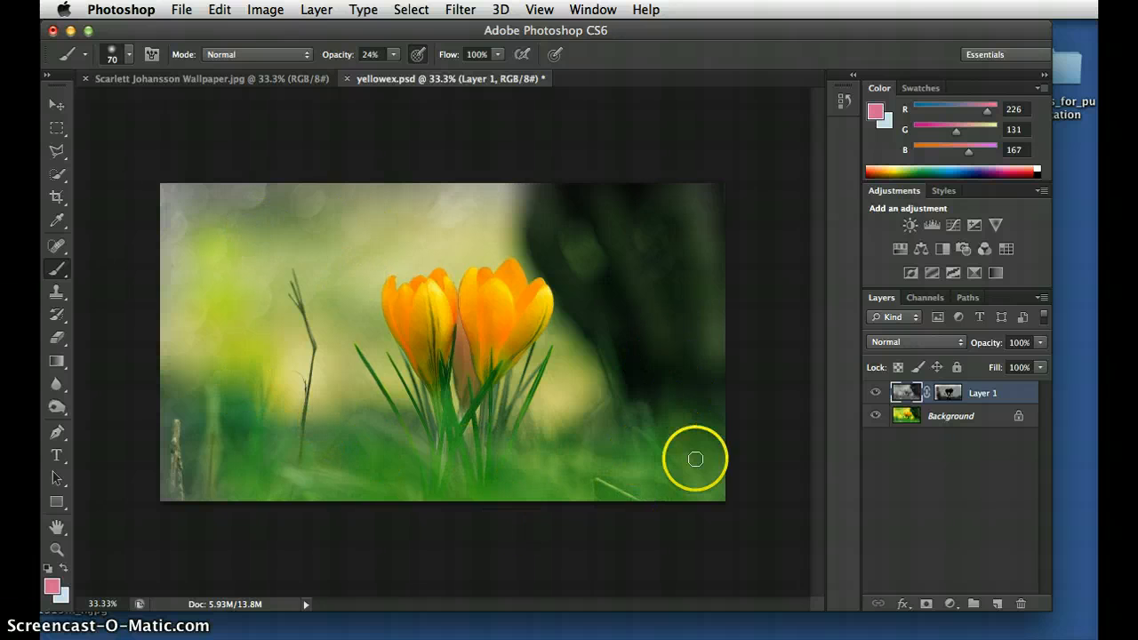
click(877, 394)
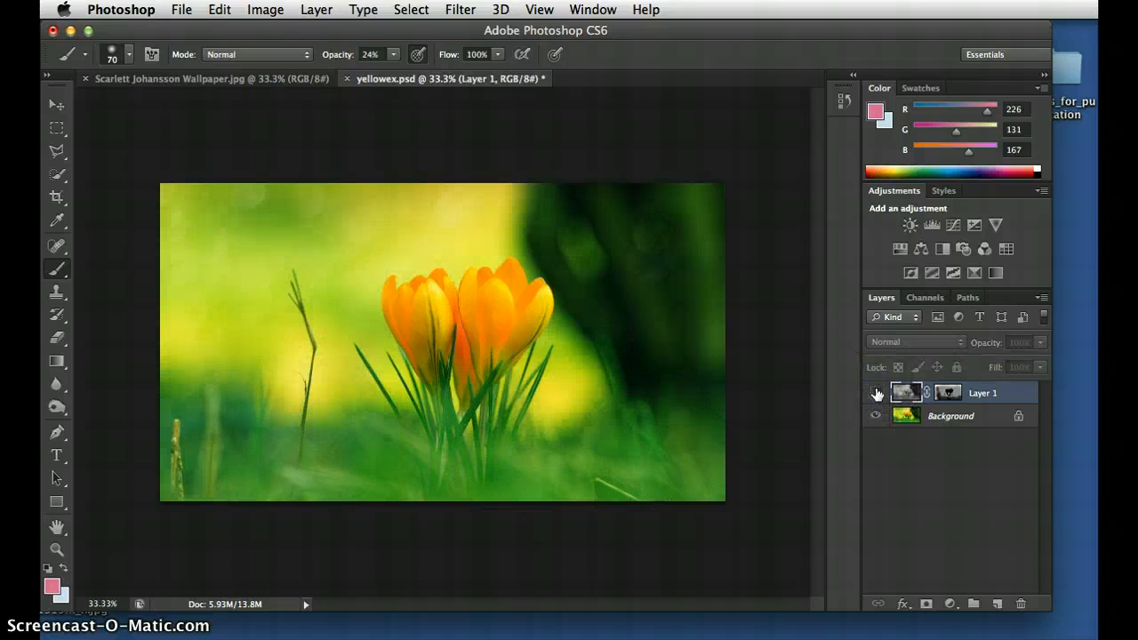
click(877, 394)
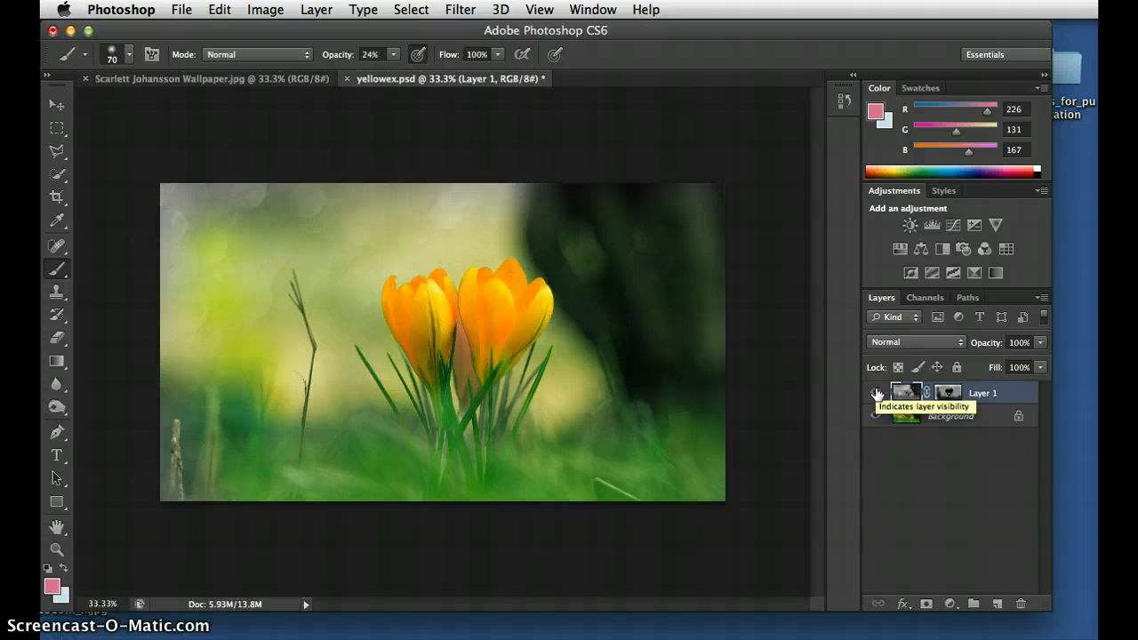